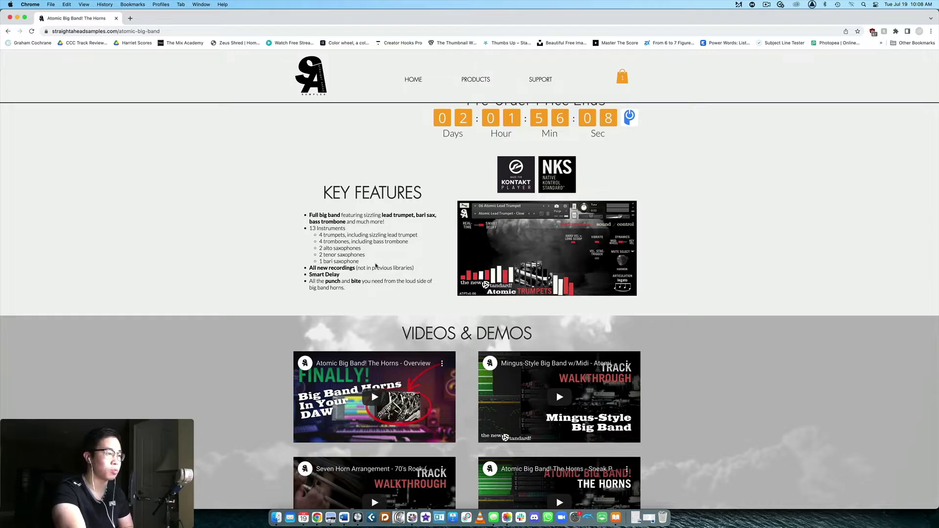
# Step: Review the Atomic Big Band product page, including its key features, demo videos, tech specs and pre-order price
pyautogui.scroll(-3, 373, 265)
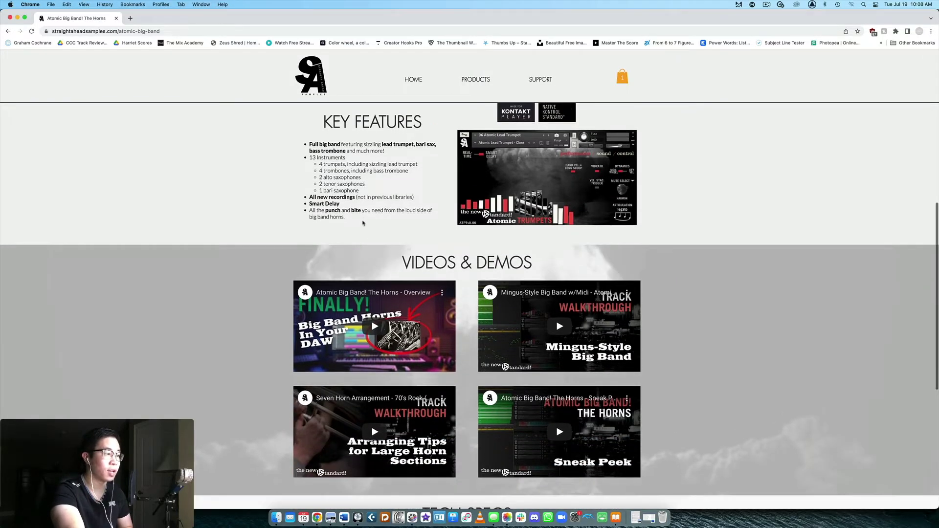
pyautogui.scroll(-8, 383, 232)
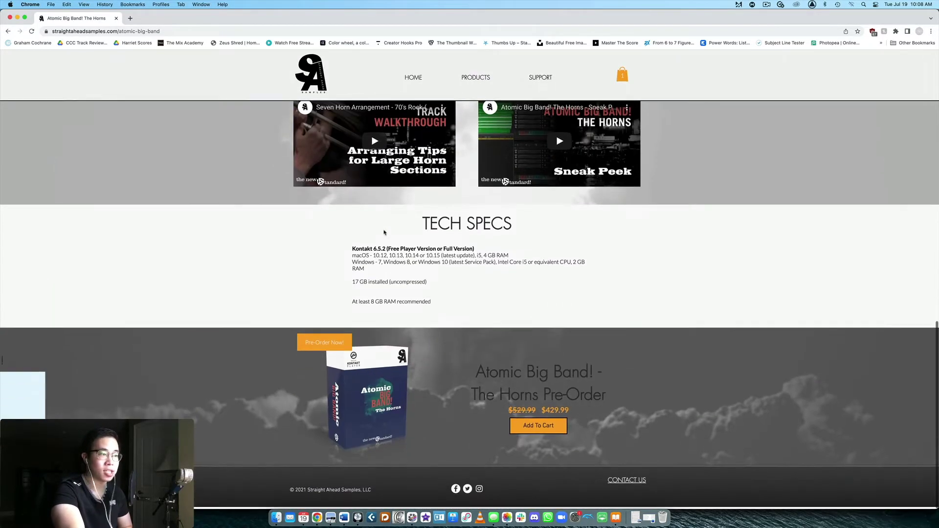
pyautogui.scroll(12, 383, 233)
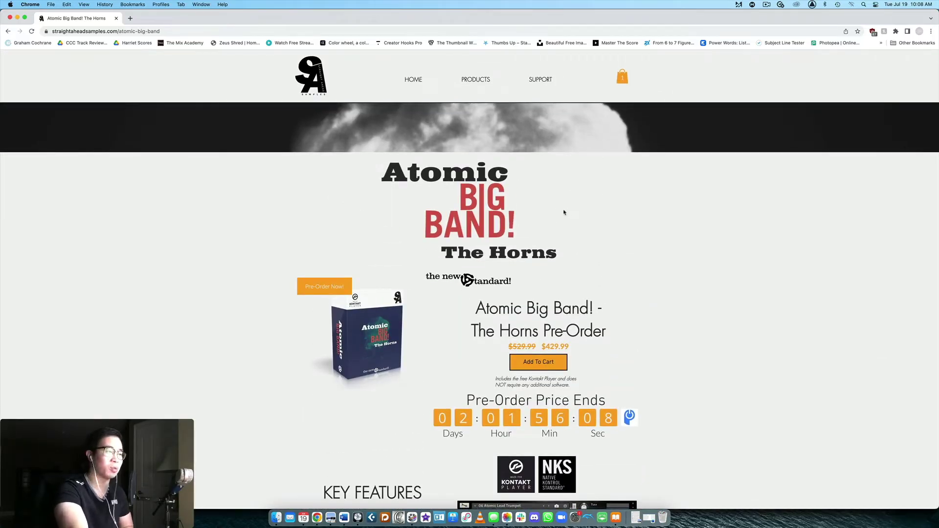
pyautogui.scroll(-3, 606, 214)
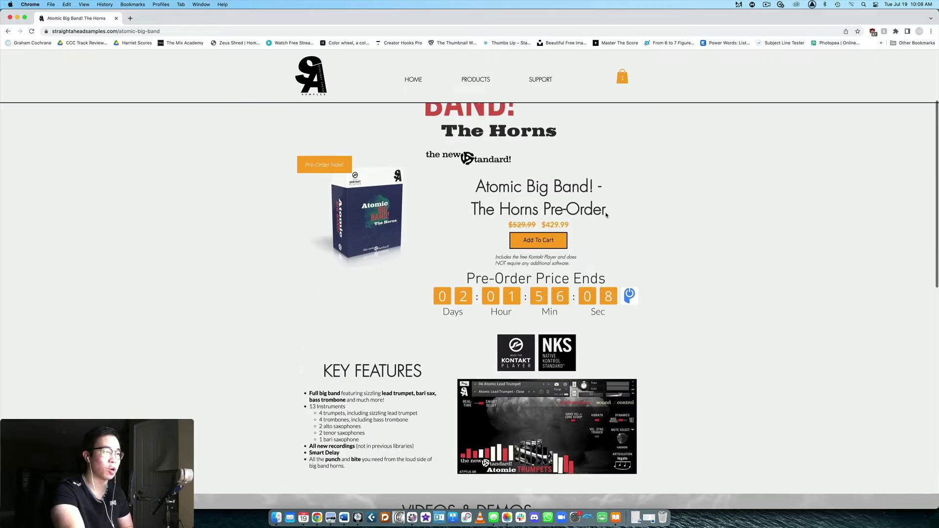
pyautogui.scroll(3, 606, 216)
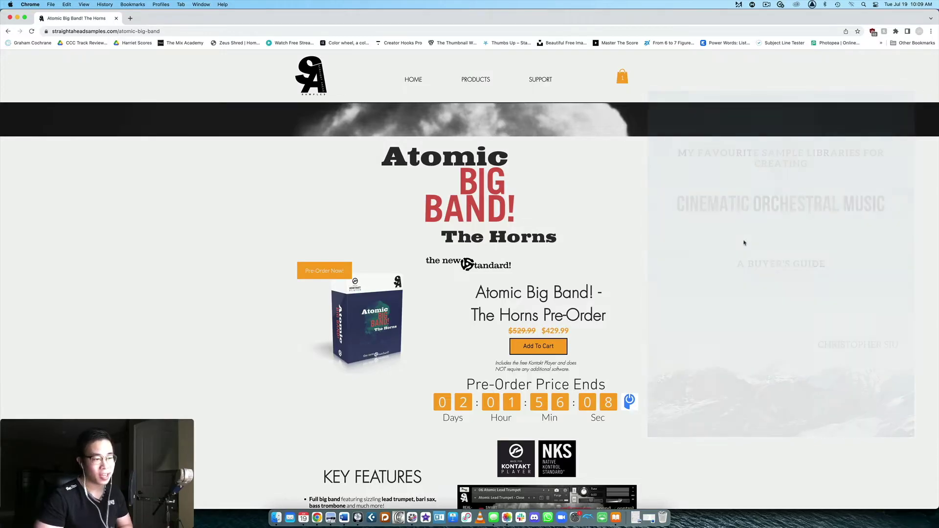
# Step: Switch to Logic Pro and list the multis and the instruments of the Atomic Big Band library in Kontakt
pyautogui.click(358, 517)
pyautogui.scroll(2, 406, 175)
pyautogui.scroll(2, 406, 175)
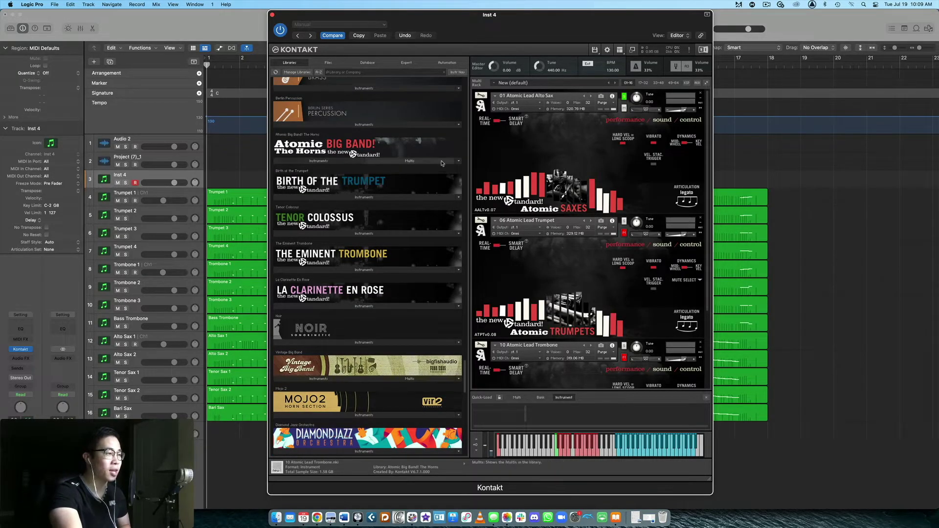
pyautogui.click(410, 161)
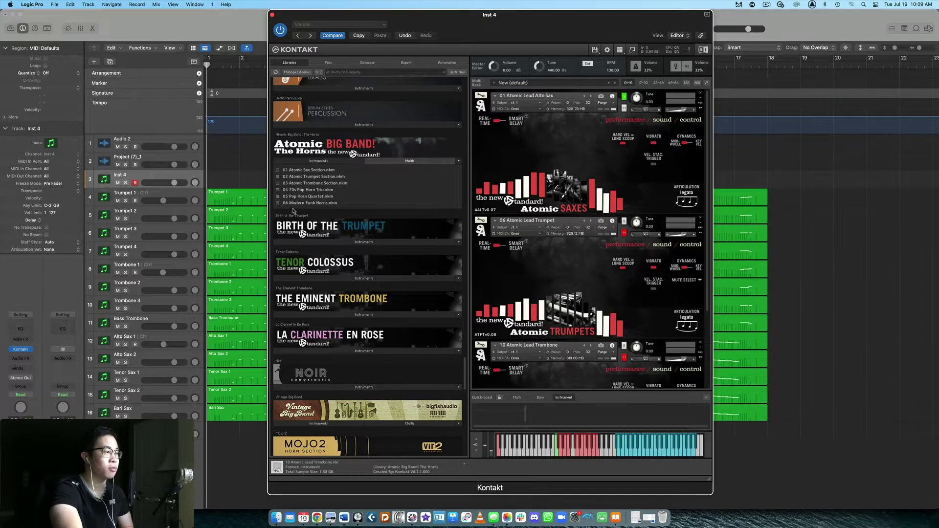
pyautogui.click(391, 163)
pyautogui.click(338, 161)
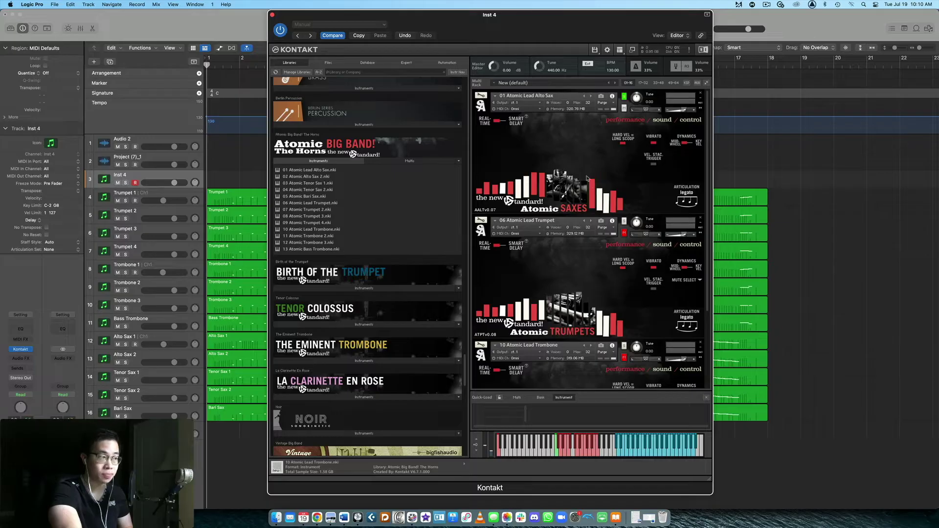
# Step: Move the Kontakt window aside to view the horn tracks, and put it back to look through the loaded instruments
pyautogui.moveTo(498, 23); pyautogui.dragTo(690, 441)
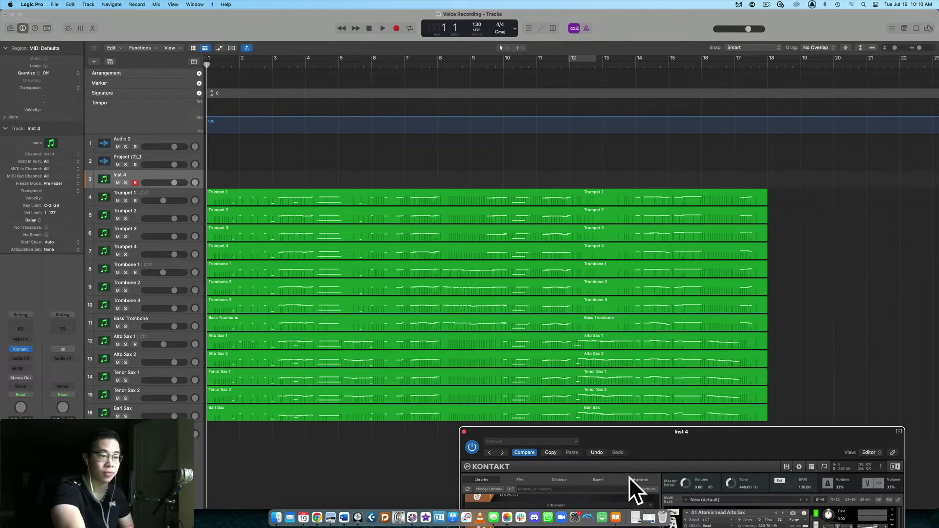
pyautogui.moveTo(662, 446); pyautogui.dragTo(440, 41)
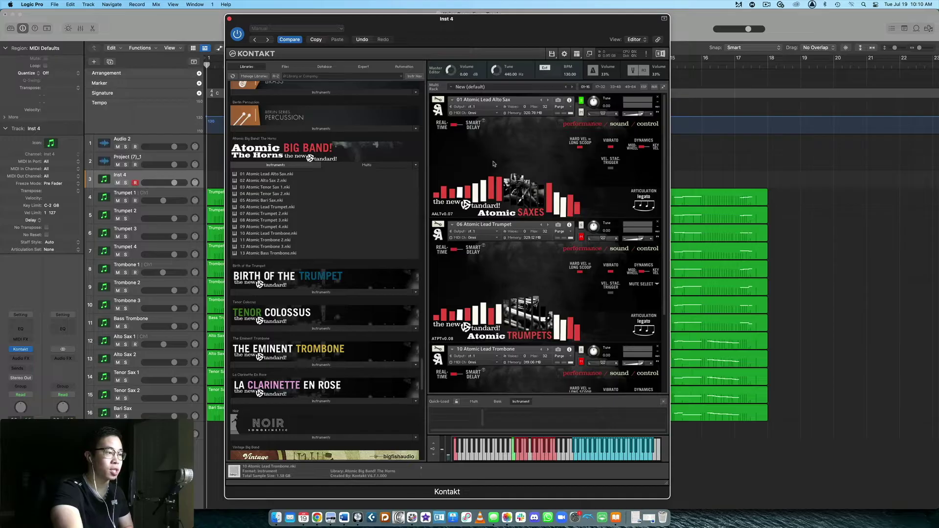
pyautogui.scroll(-3, 530, 156)
pyautogui.scroll(3, 530, 155)
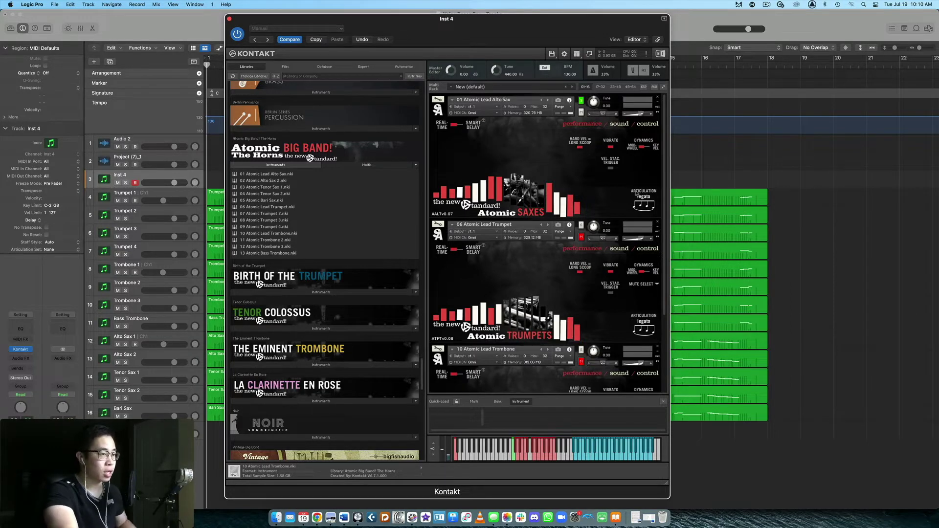
# Step: View the Sound pages of the lead alto sax, lead trumpet and lead trombone, returning the trumpet and trombone to their Performance pages
pyautogui.click(571, 131)
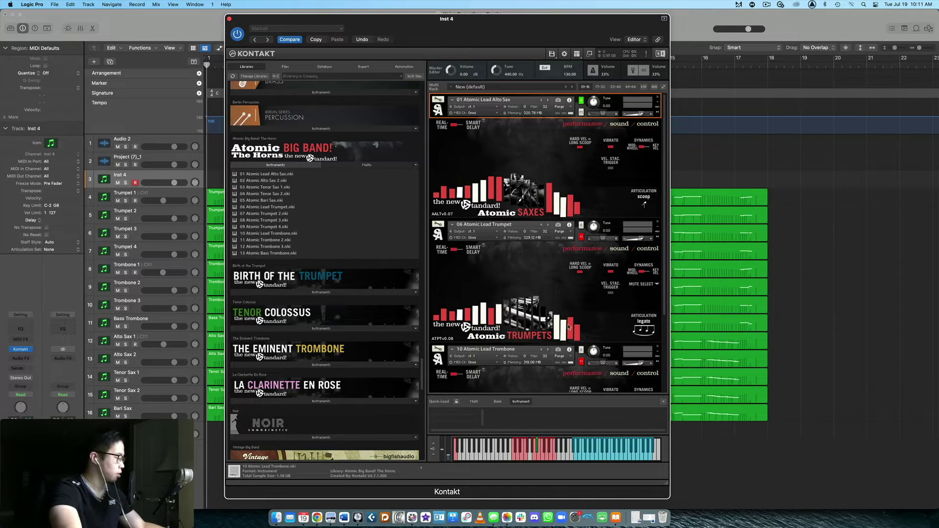
pyautogui.click(620, 123)
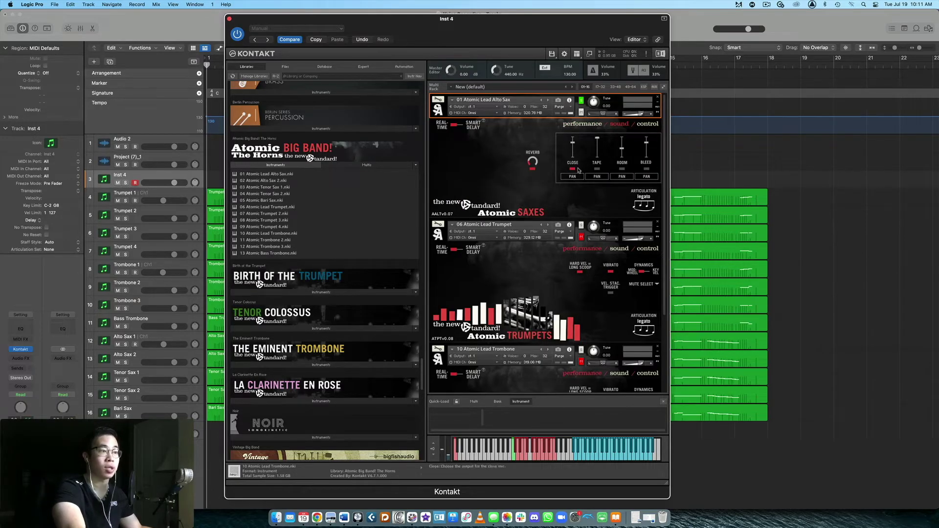
pyautogui.click(619, 248)
pyautogui.scroll(-4, 624, 291)
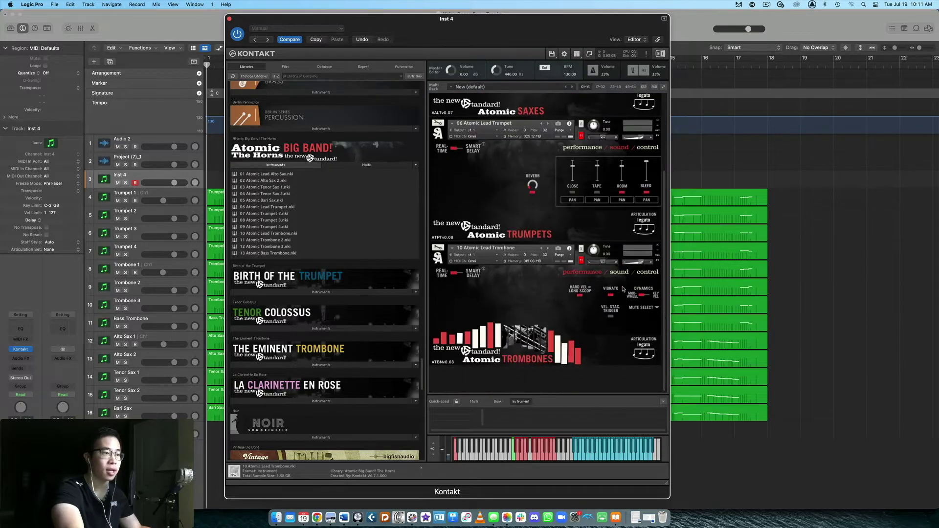
pyautogui.click(619, 272)
pyautogui.click(593, 273)
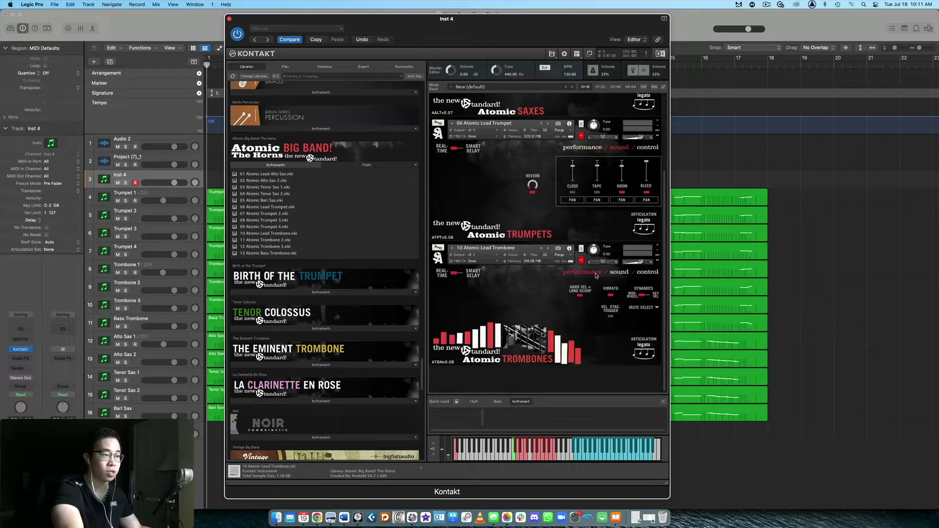
pyautogui.scroll(3, 594, 275)
pyautogui.click(582, 200)
pyautogui.scroll(3, 582, 200)
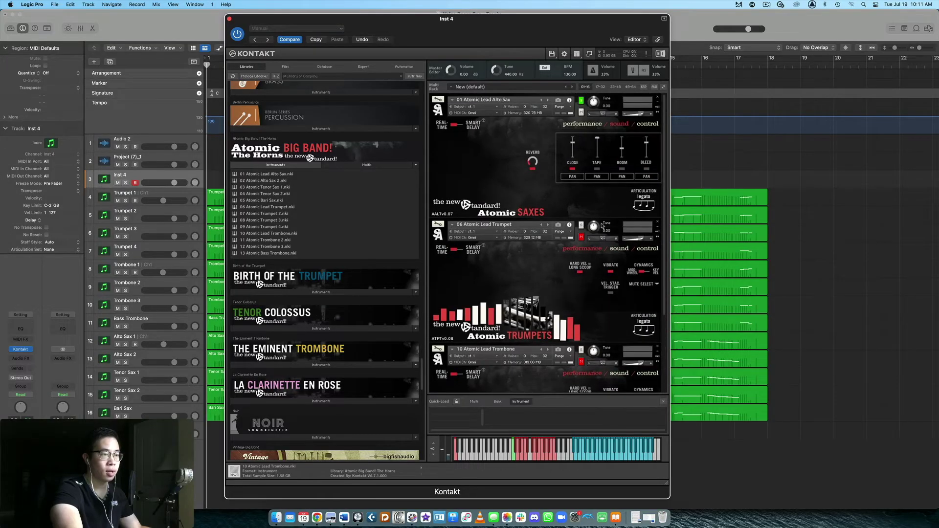
# Step: View the lead alto sax's Control page settings and return to its Performance page
pyautogui.click(642, 125)
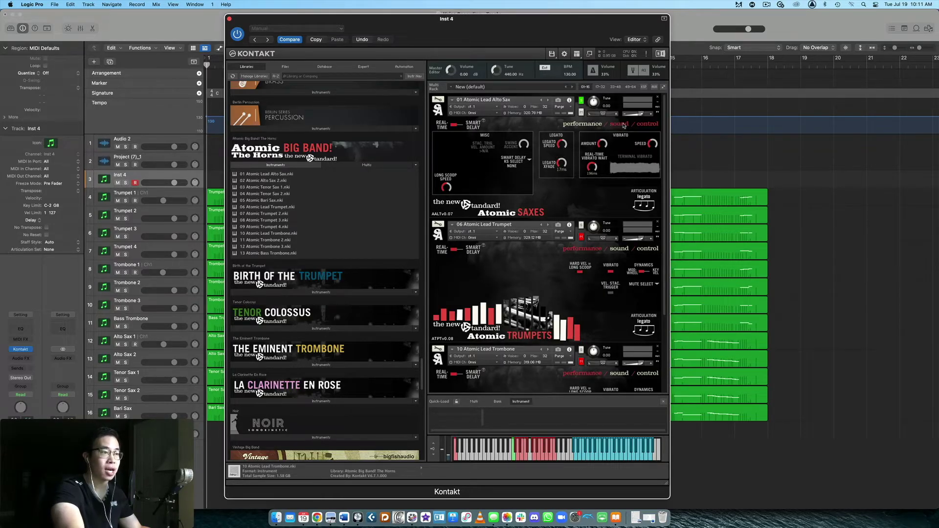
pyautogui.click(593, 126)
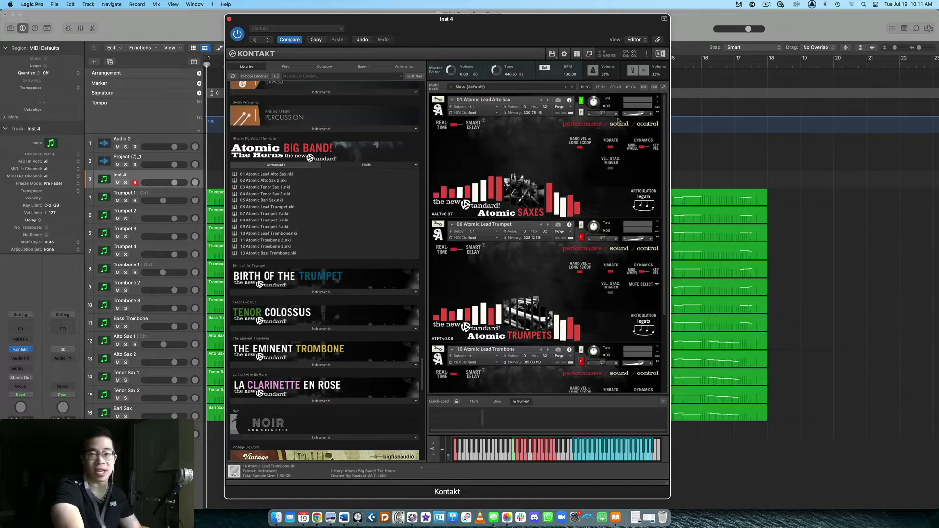
pyautogui.click(590, 112)
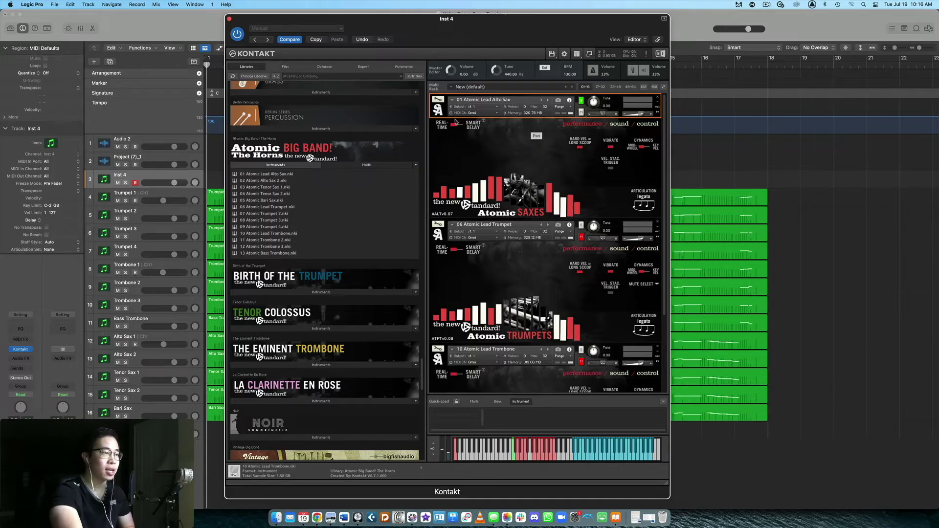
# Step: Solo the Atomic Lead Trumpet and open its Sound page
pyautogui.scroll(-2, 560, 160)
pyautogui.scroll(-2, 560, 160)
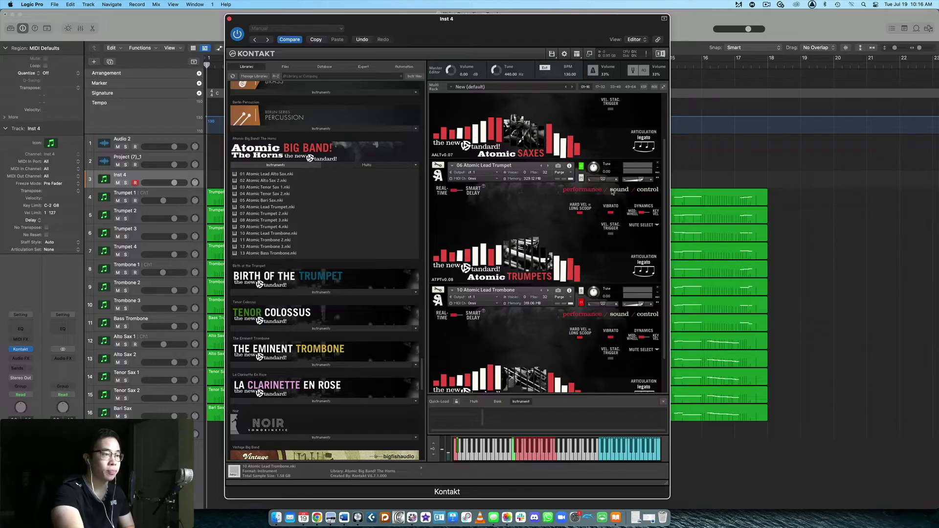
pyautogui.click(615, 191)
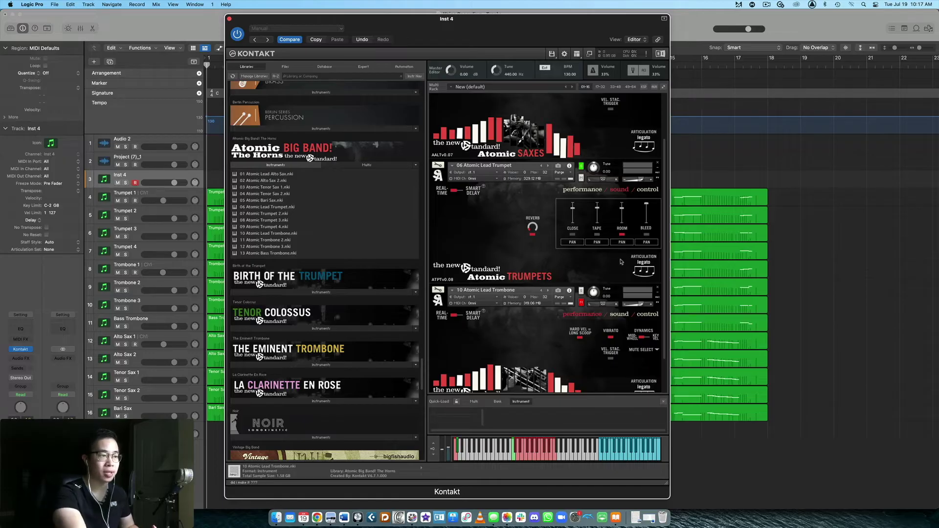
# Step: Adjust the lead trumpet's bleed mic level and leave the bleed mic on alongside the room mic
pyautogui.click(646, 235)
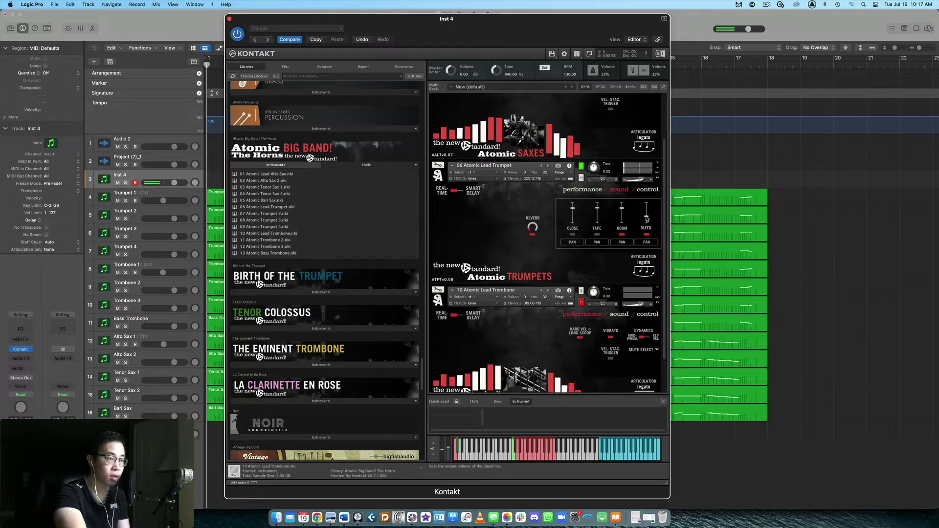
pyautogui.moveTo(649, 215); pyautogui.dragTo(649, 213)
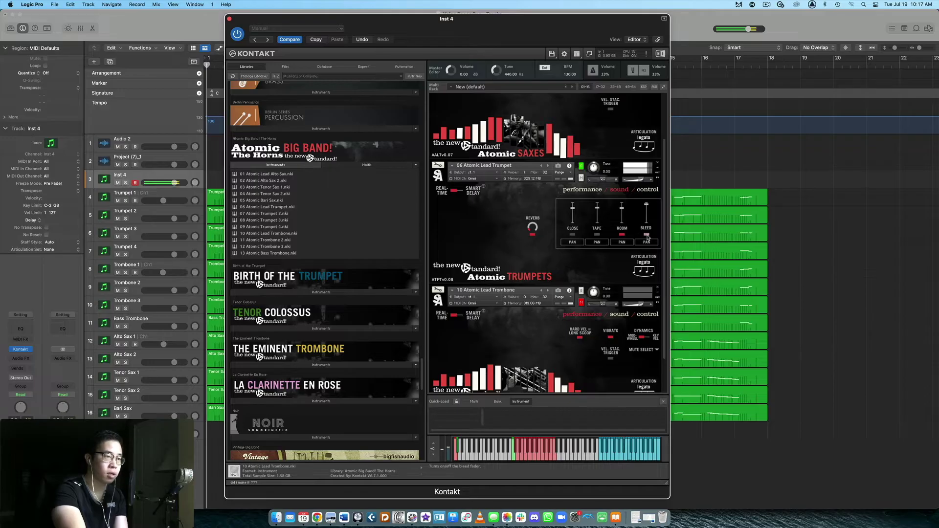
pyautogui.click(646, 235)
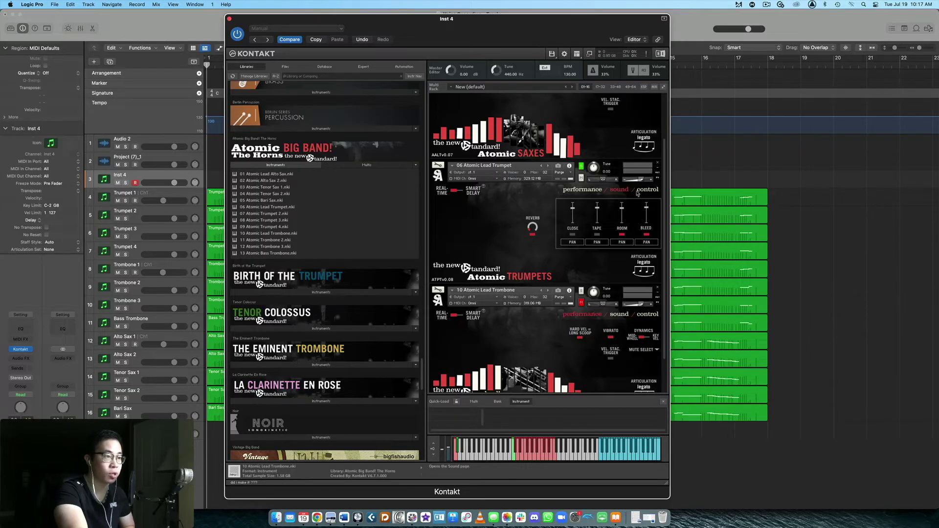
# Step: Solo the Atomic Lead Trombone in the Kontakt rack
pyautogui.scroll(-2, 630, 213)
pyautogui.scroll(-1, 630, 212)
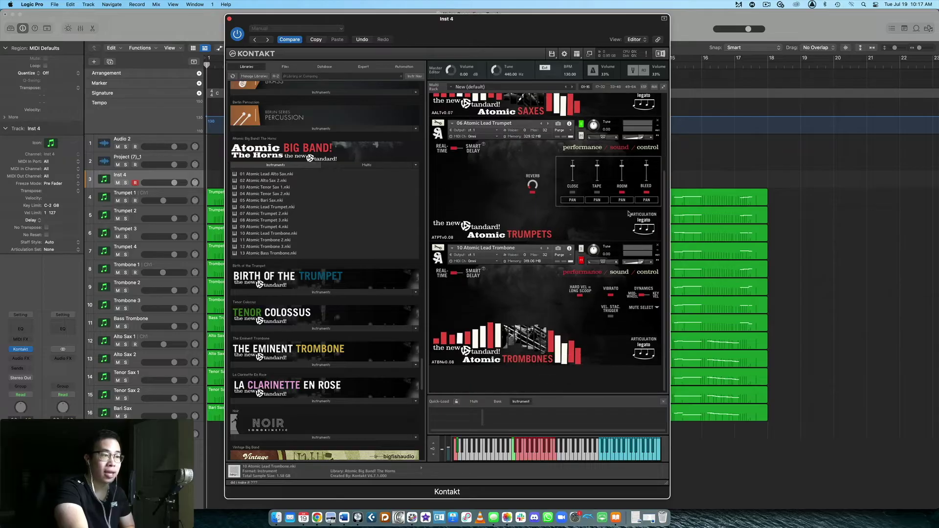
pyautogui.scroll(5, 626, 189)
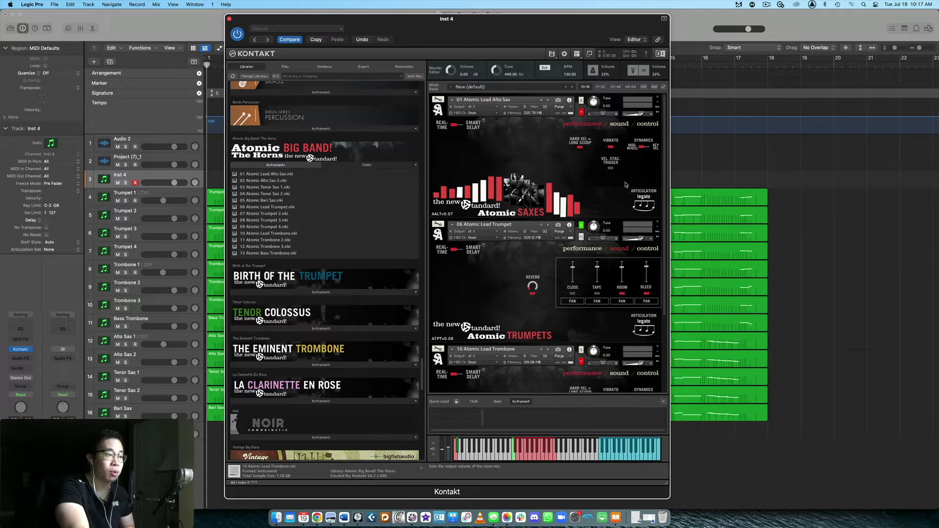
pyautogui.scroll(-5, 626, 185)
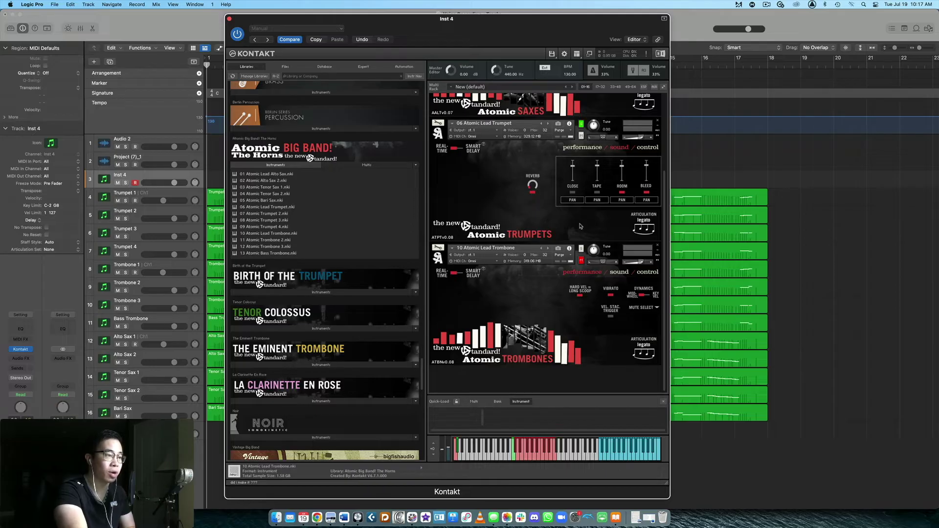
pyautogui.click(581, 249)
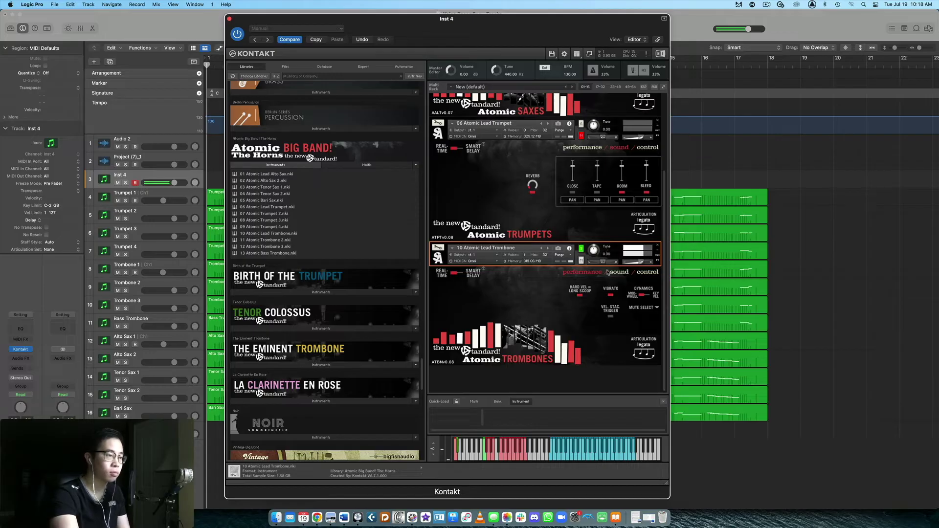
# Step: On the lead trombone's Sound page, lower the bleed mic level and switch the articulation to staccatissimo
pyautogui.click(626, 274)
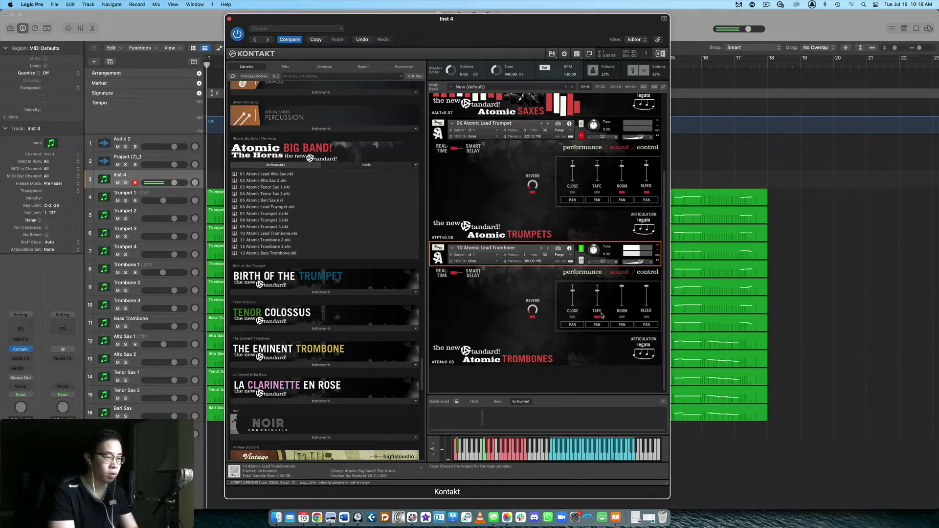
pyautogui.click(489, 457)
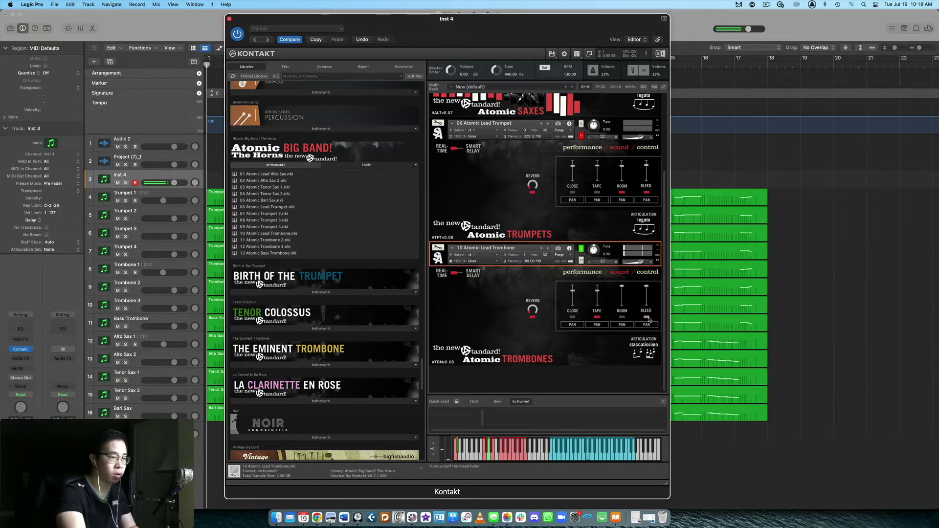
pyautogui.moveTo(646, 288); pyautogui.dragTo(647, 300)
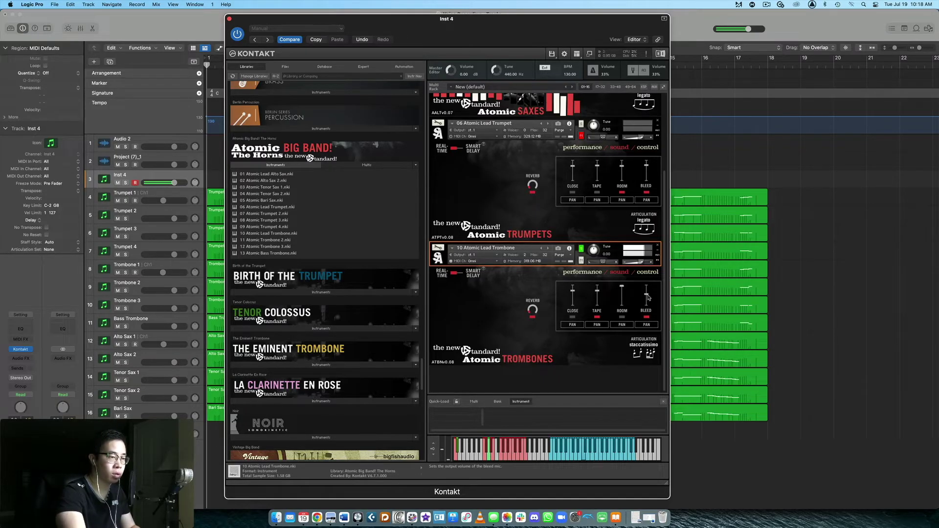
# Step: Switch the lead trombone to the tongued articulation and audition its shakes and fall keyswitches
pyautogui.click(492, 458)
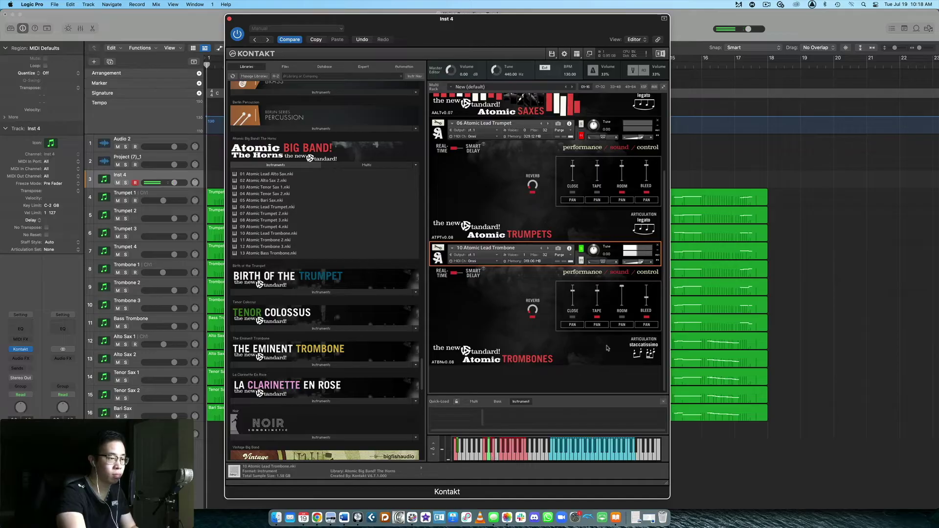
pyautogui.click(492, 451)
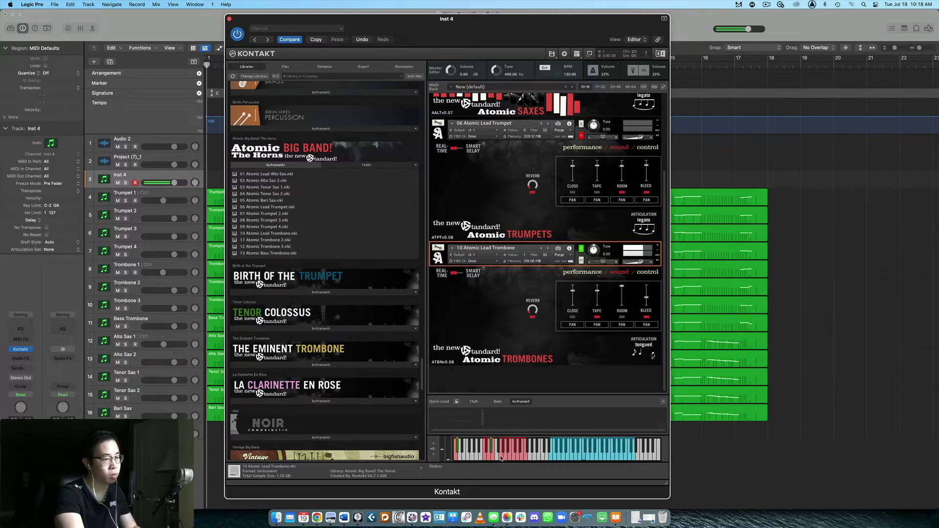
pyautogui.click(501, 458)
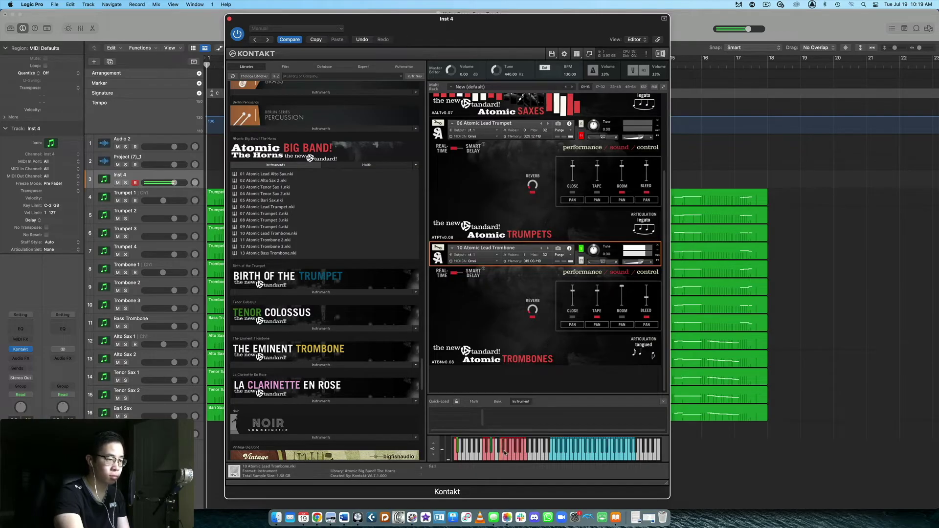
pyautogui.click(506, 455)
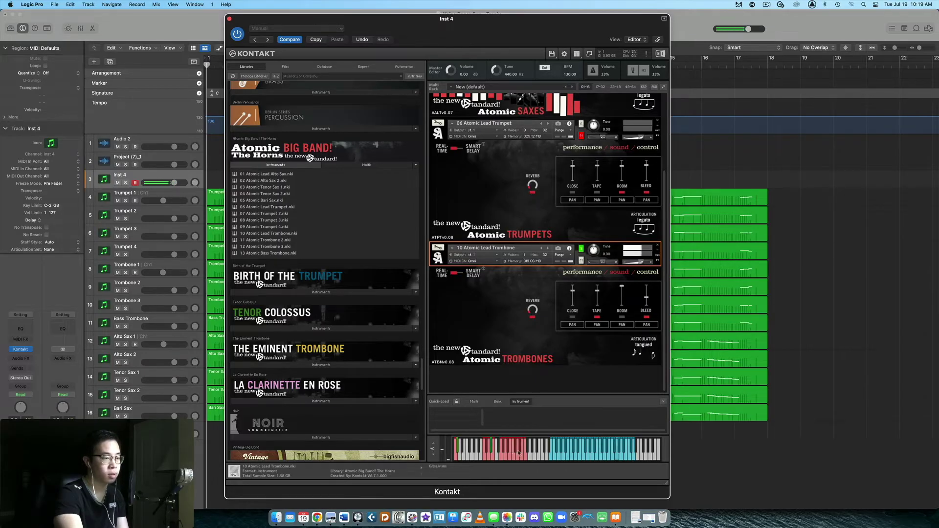
# Step: Audition one more keyswitch on the lead trombone and move the solo to the Atomic Lead Trumpet
pyautogui.click(523, 457)
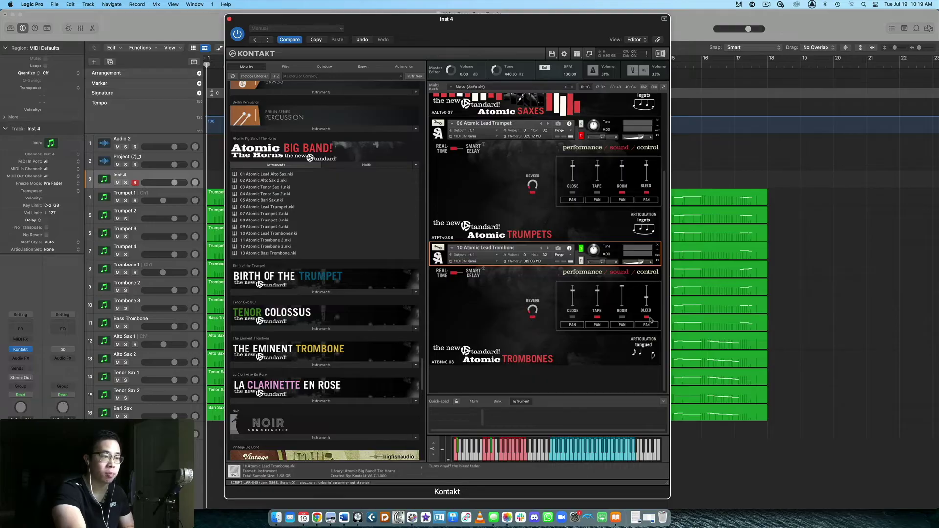
pyautogui.scroll(3, 612, 340)
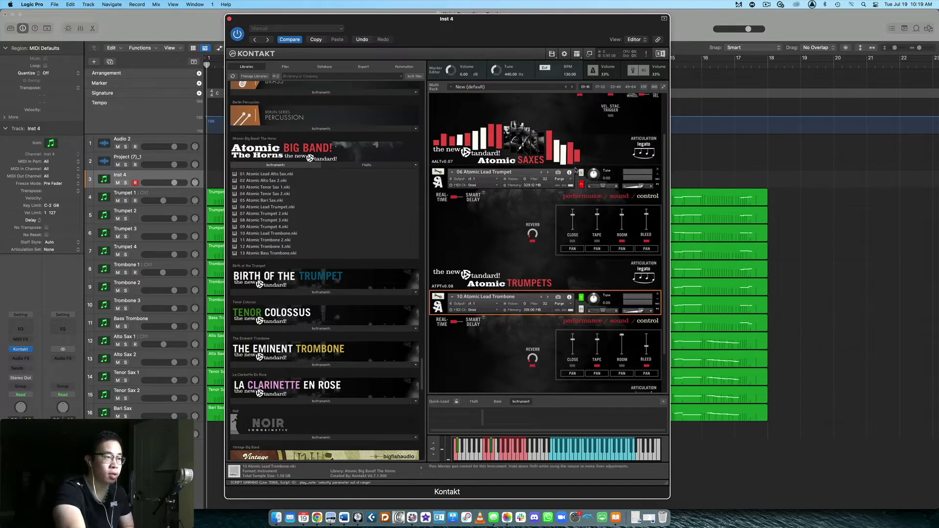
pyautogui.click(577, 175)
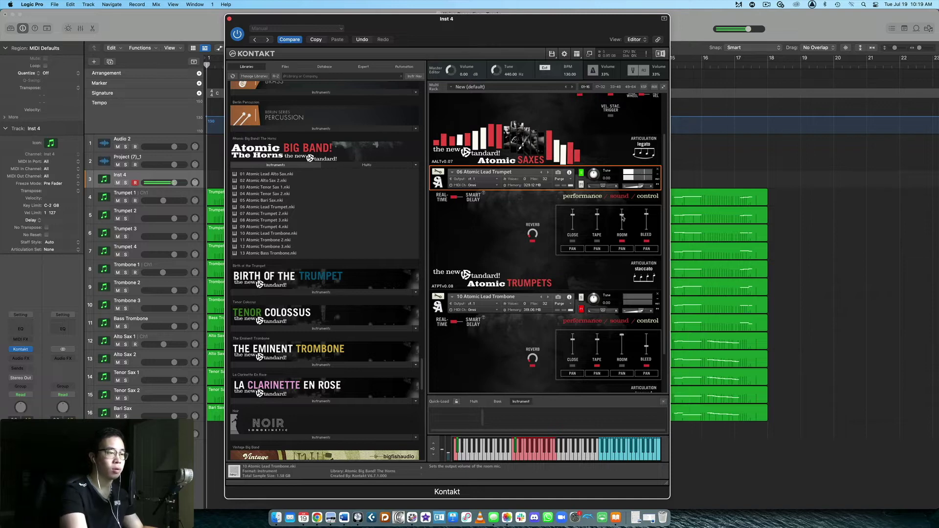
# Step: Collapse the Atomic Big Band: The Horns instrument list and close the Inst 4 Kontakt window
pyautogui.scroll(1, 622, 218)
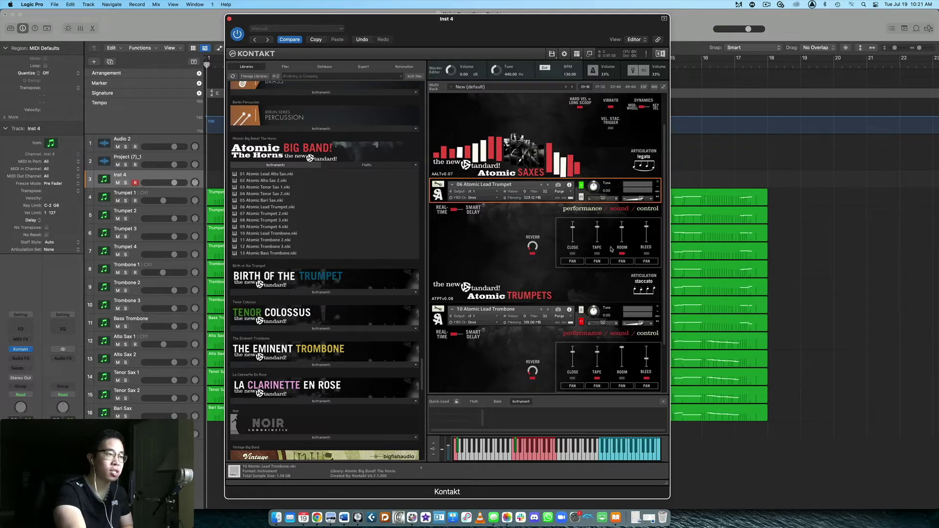
pyautogui.scroll(-3, 496, 259)
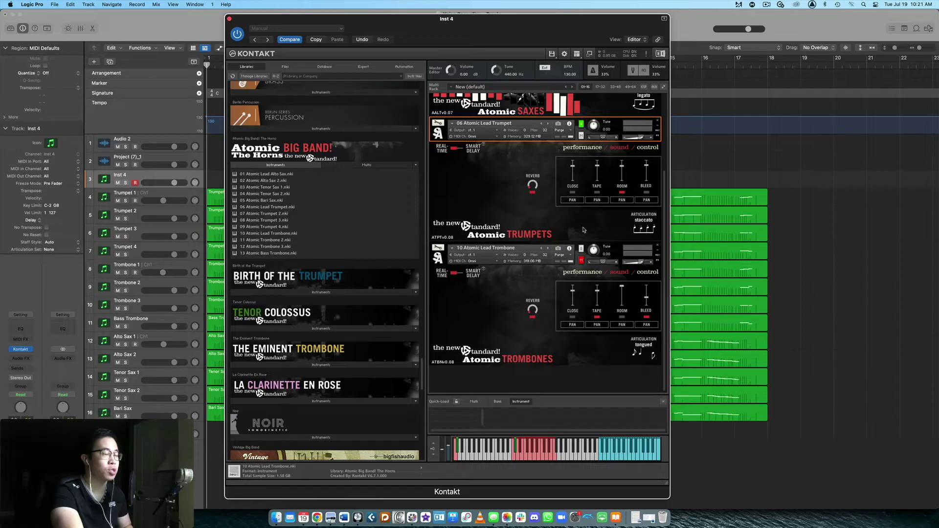
pyautogui.scroll(5, 587, 220)
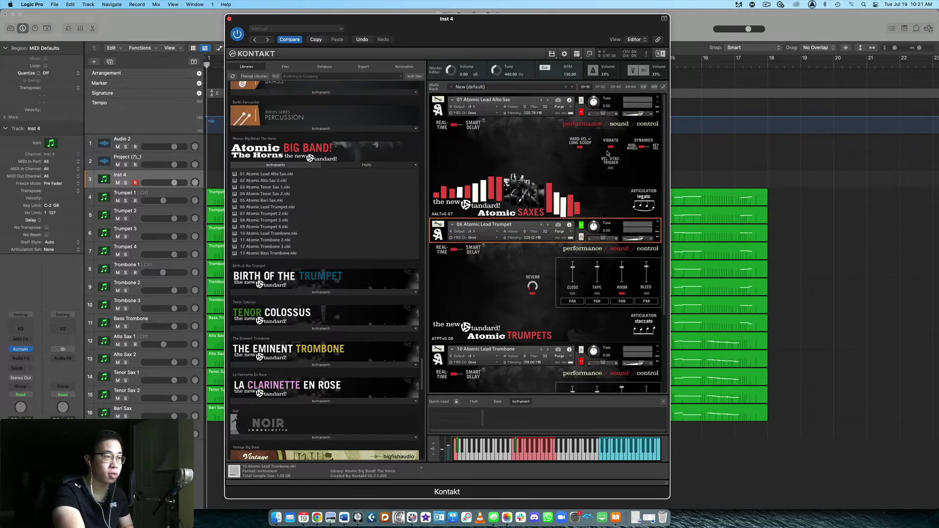
pyautogui.click(268, 166)
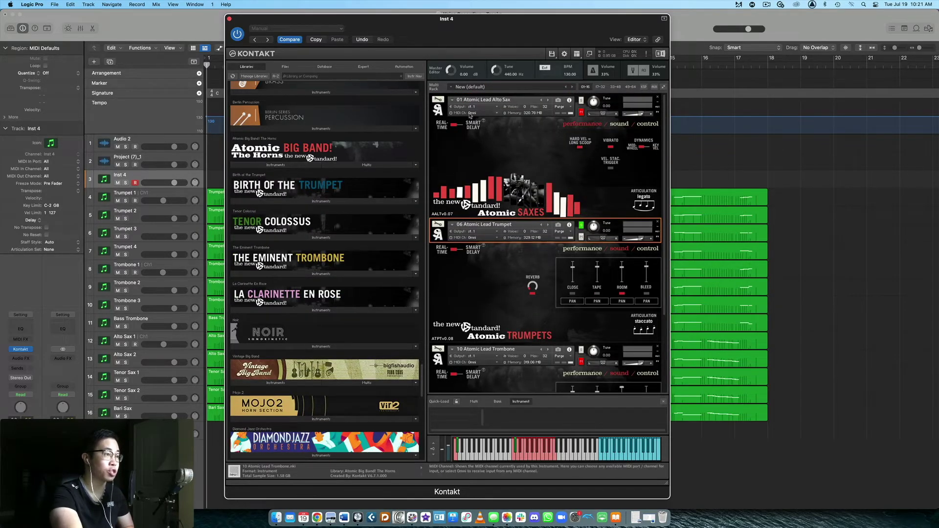
pyautogui.click(229, 19)
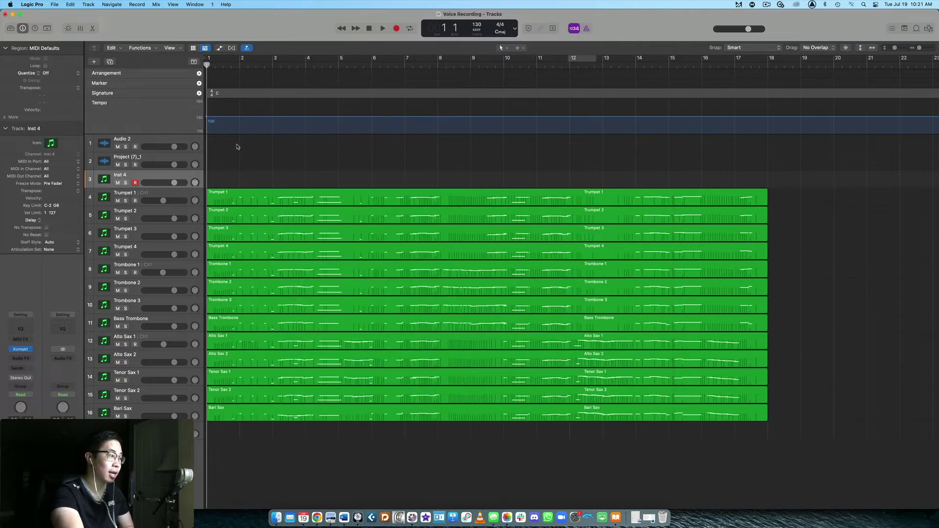
# Step: Open the Trumpet 1 track's Kontakt instance and look through the Atomic trumpets loaded in its rack
pyautogui.click(140, 196)
pyautogui.moveTo(24, 351)
pyautogui.press('v')
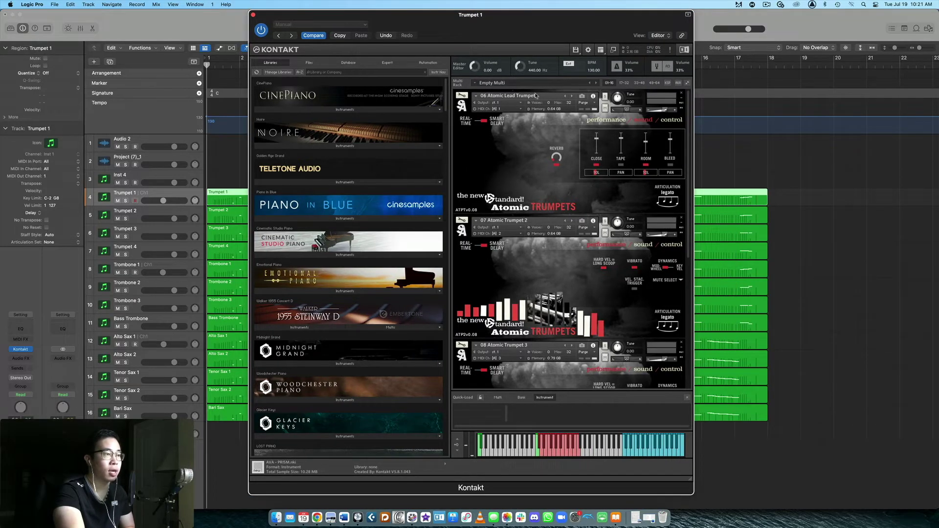
pyautogui.scroll(-3, 557, 159)
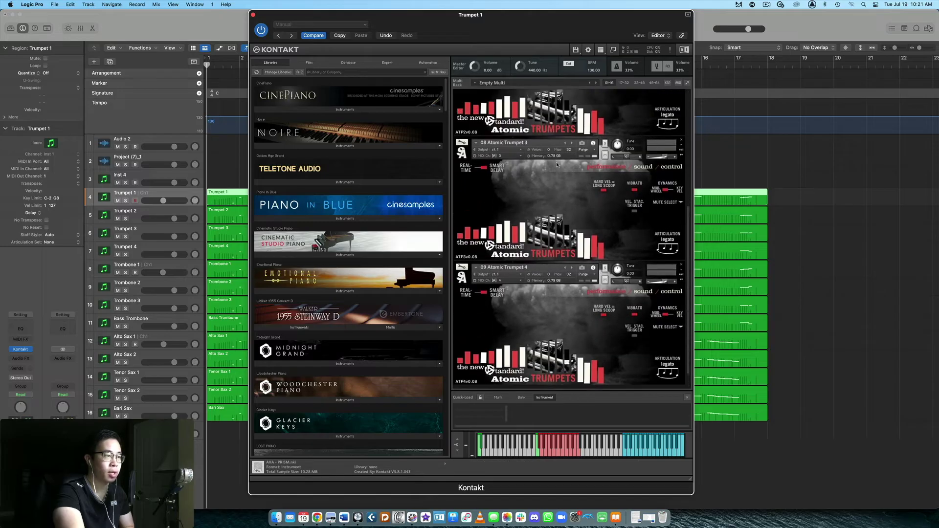
pyautogui.scroll(3, 560, 161)
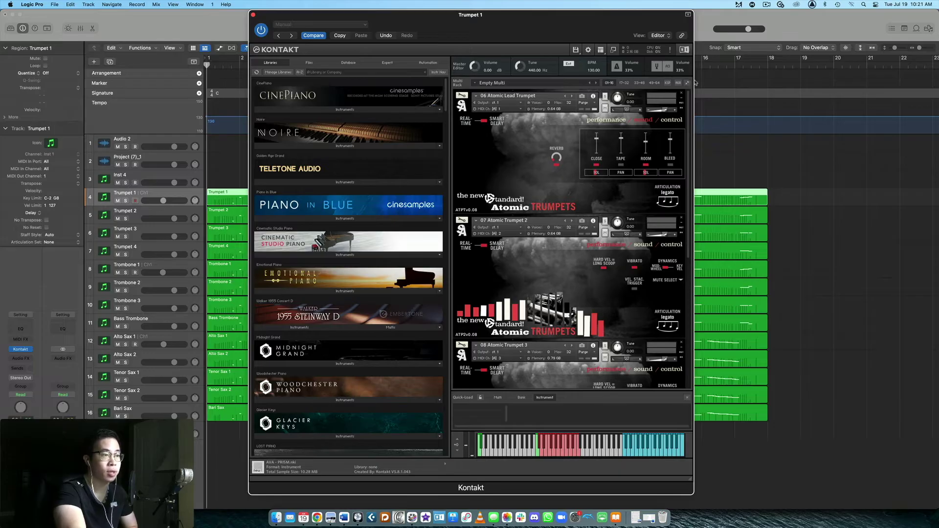
# Step: View the Atomic Lead Trumpet's snapshot choices without loading one and solo the instrument
pyautogui.click(583, 98)
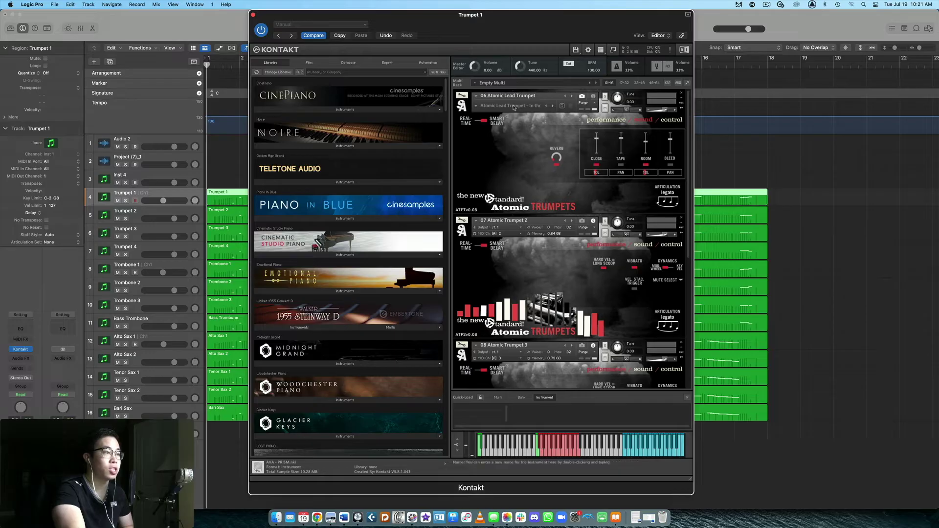
pyautogui.click(477, 108)
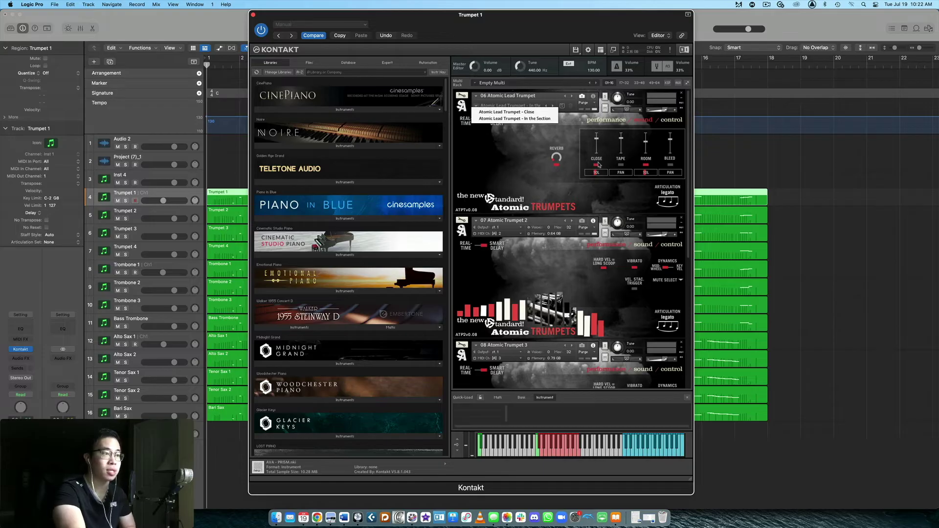
pyautogui.click(566, 132)
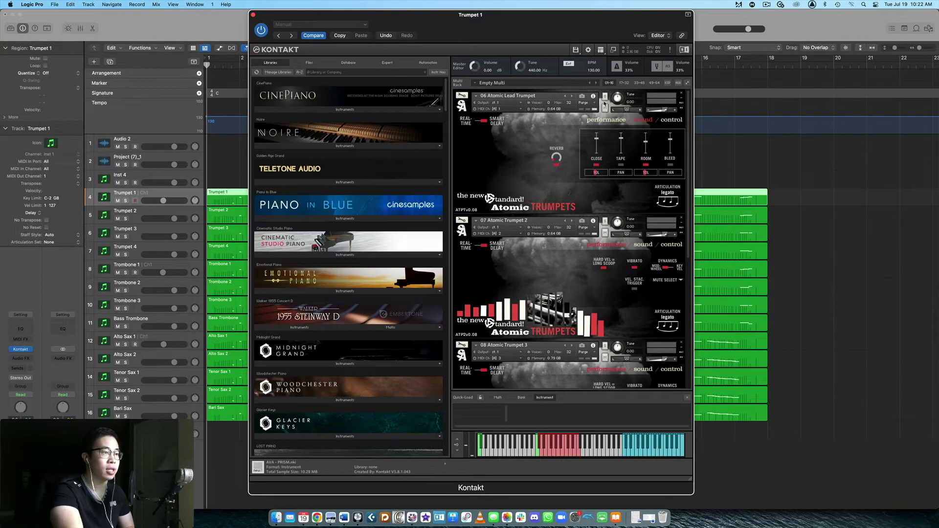
pyautogui.click(605, 96)
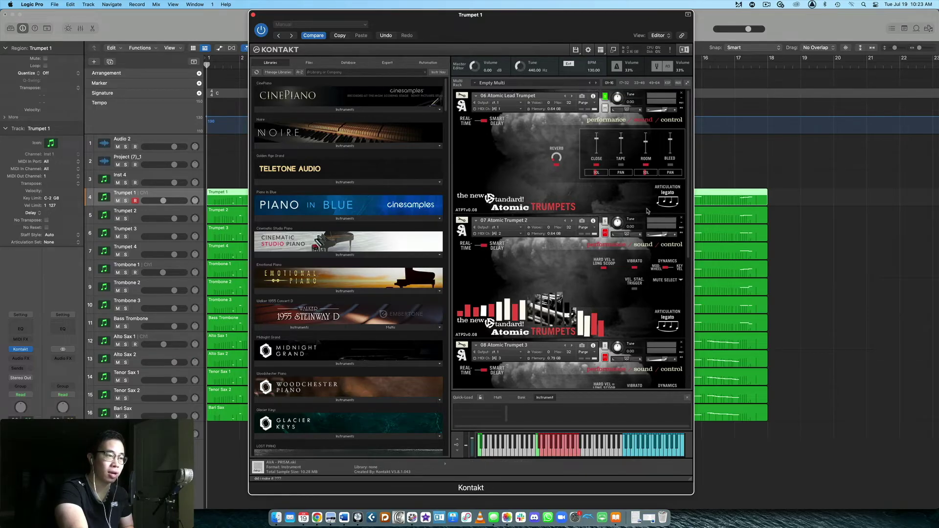
# Step: Solo Atomic Trumpet 2 in the rack and select the Trumpet 2 track to play it
pyautogui.scroll(-5, 653, 183)
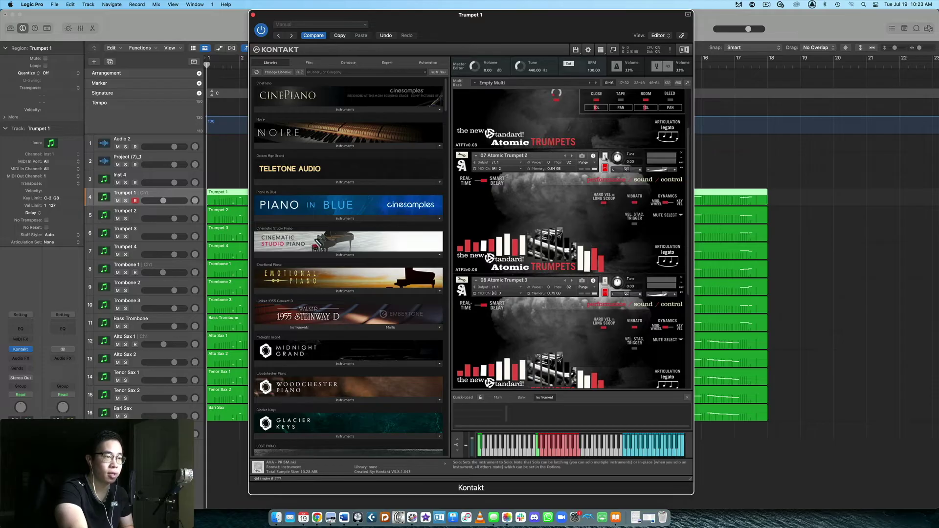
pyautogui.click(605, 156)
pyautogui.scroll(-1, 626, 181)
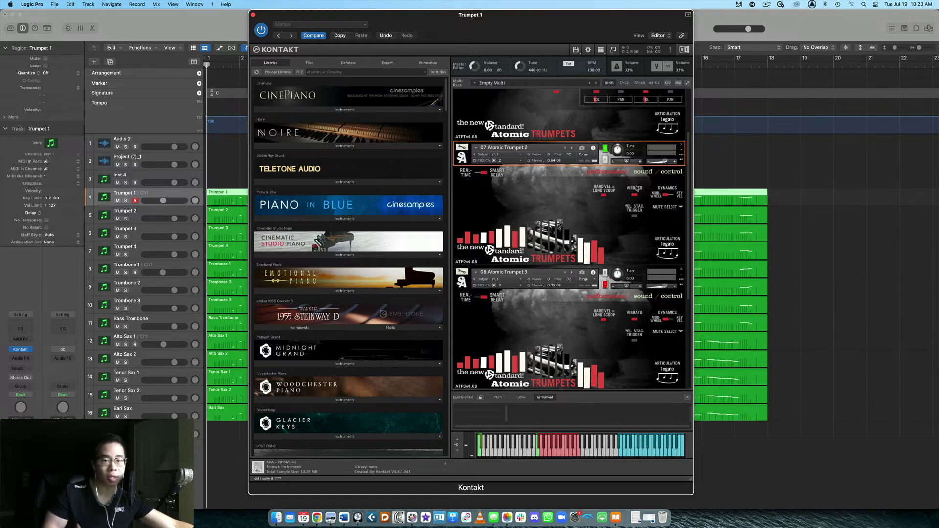
pyautogui.click(157, 214)
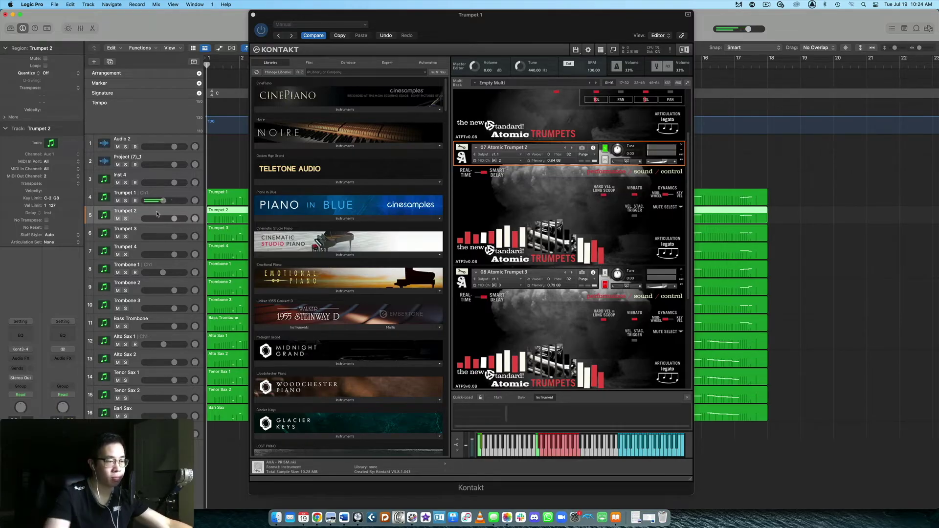
# Step: Solo Atomic Trumpet 3 followed by Atomic Trumpet 4, selecting the matching Trumpet 3 and Trumpet 4 tracks to audition each
pyautogui.scroll(-5, 612, 214)
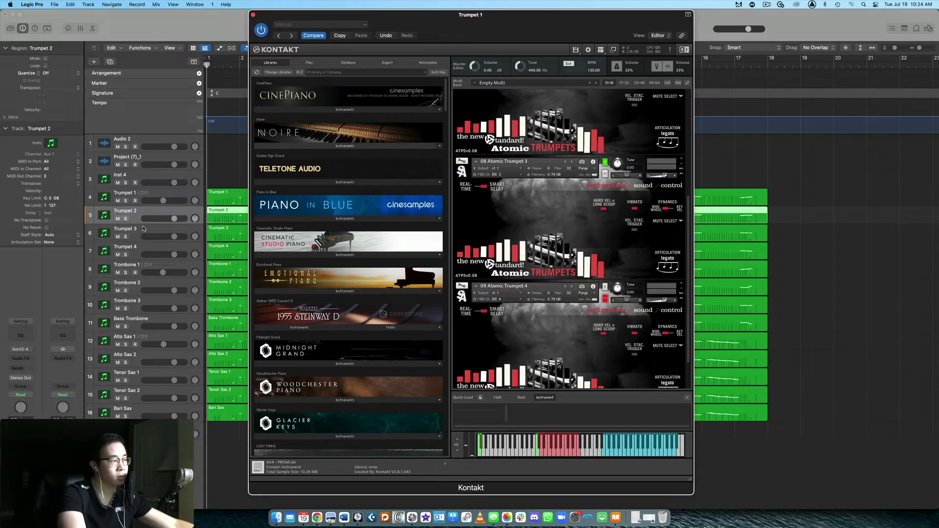
pyautogui.click(224, 229)
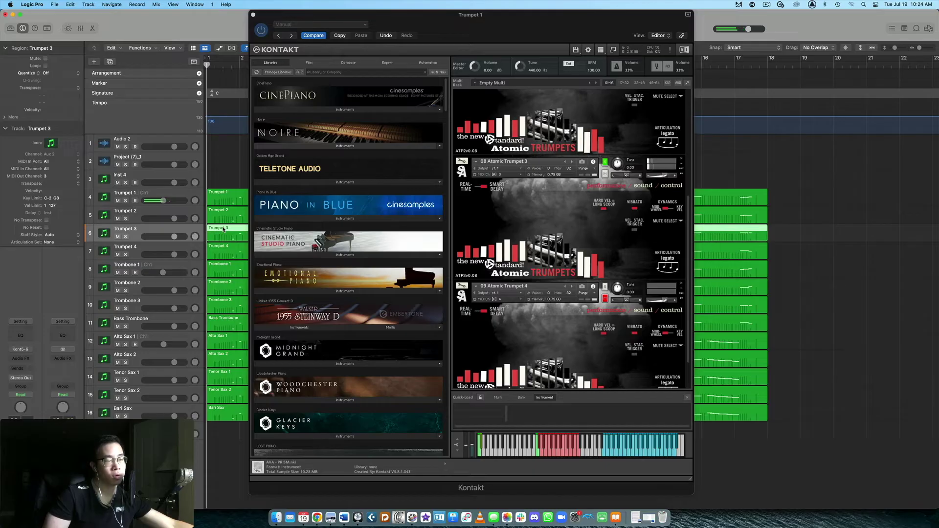
pyautogui.click(601, 259)
pyautogui.scroll(-2, 601, 259)
pyautogui.click(605, 244)
pyautogui.click(228, 254)
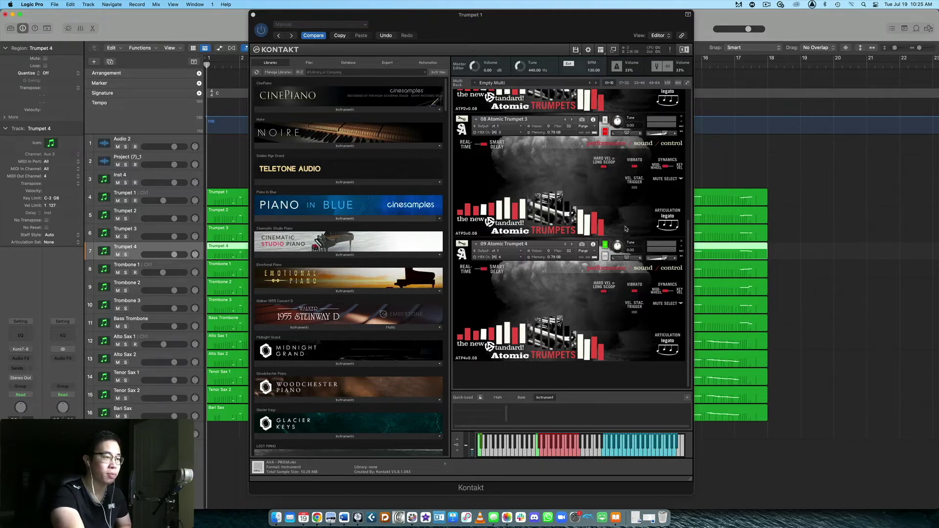
# Step: Close the Trumpet 1 Kontakt window and open the Kontakt instance on the Trombone 1 track
pyautogui.scroll(5, 618, 204)
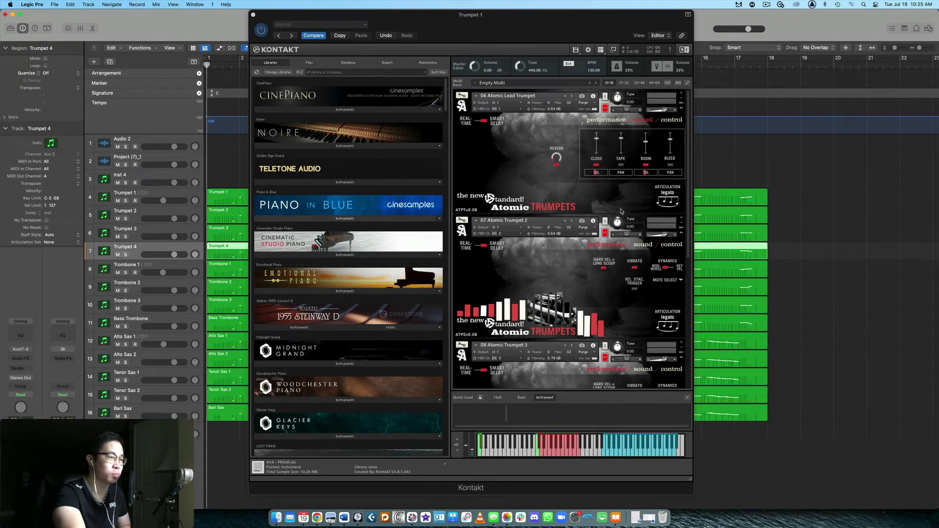
pyautogui.scroll(-5, 620, 212)
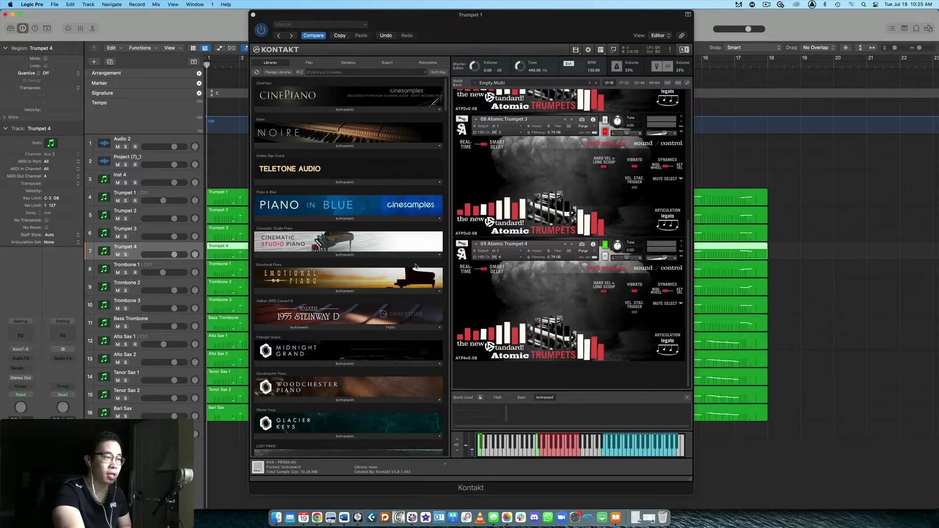
pyautogui.scroll(-20, 415, 266)
pyautogui.scroll(5, 415, 267)
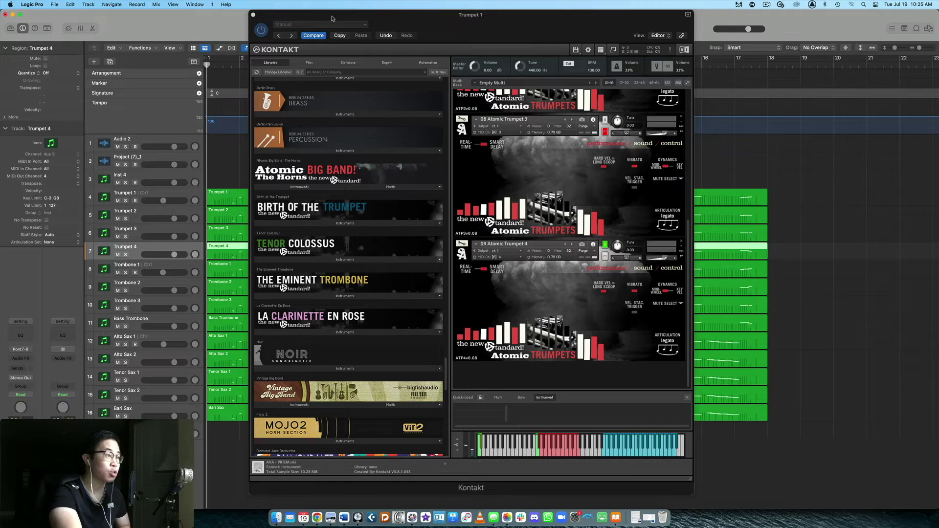
pyautogui.click(253, 14)
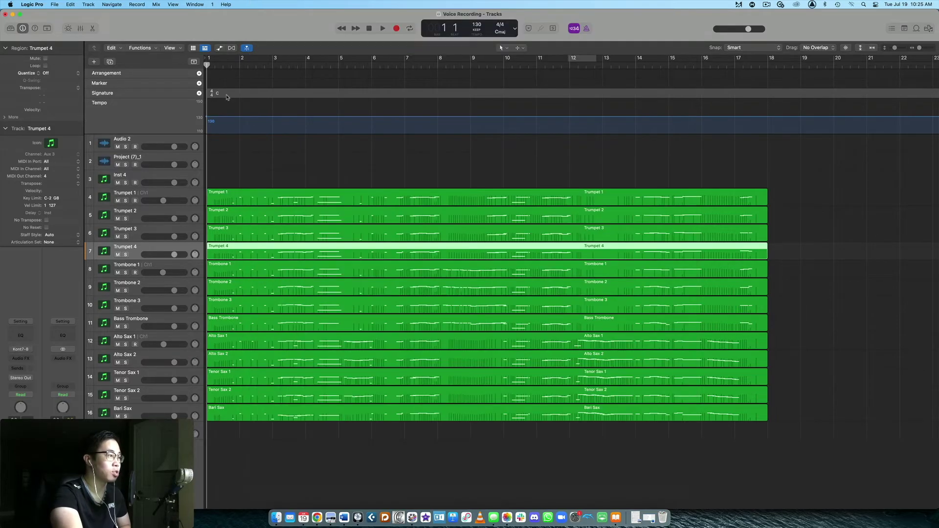
pyautogui.click(135, 267)
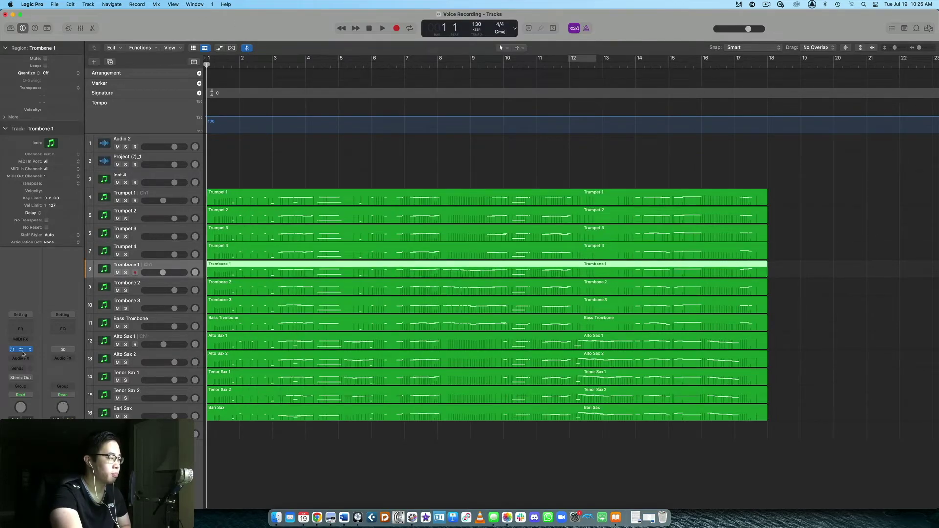
pyautogui.click(21, 350)
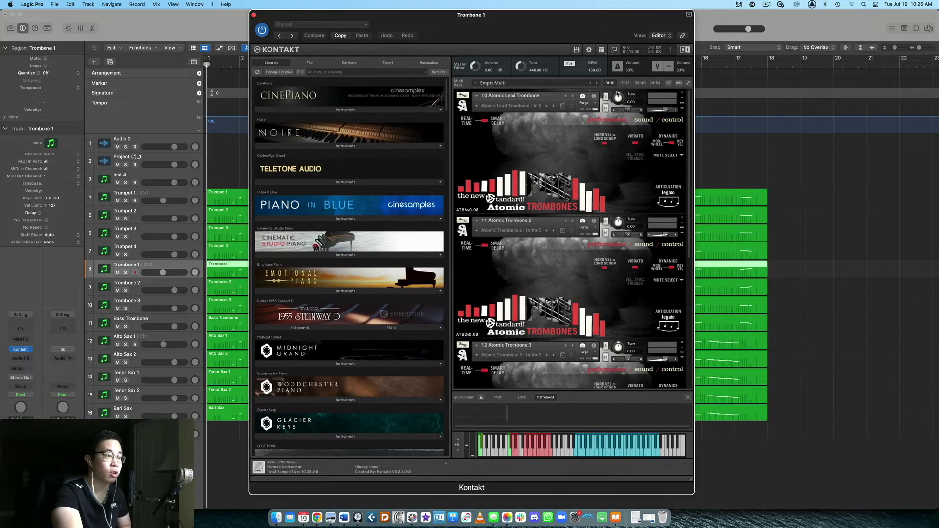
# Step: Solo the Atomic Lead Trombone followed by Atomic Trombone 2, and select the Trombone 2 track to play it
pyautogui.click(606, 97)
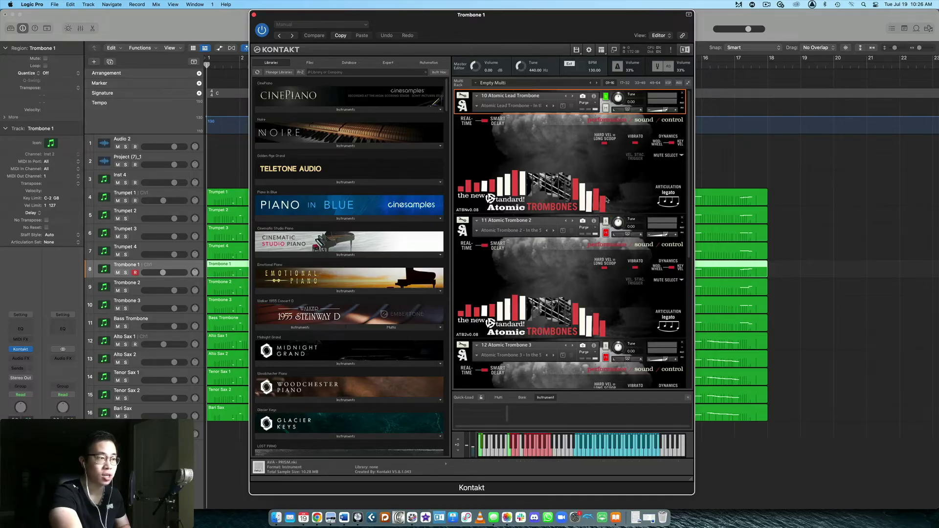
pyautogui.scroll(-2, 609, 189)
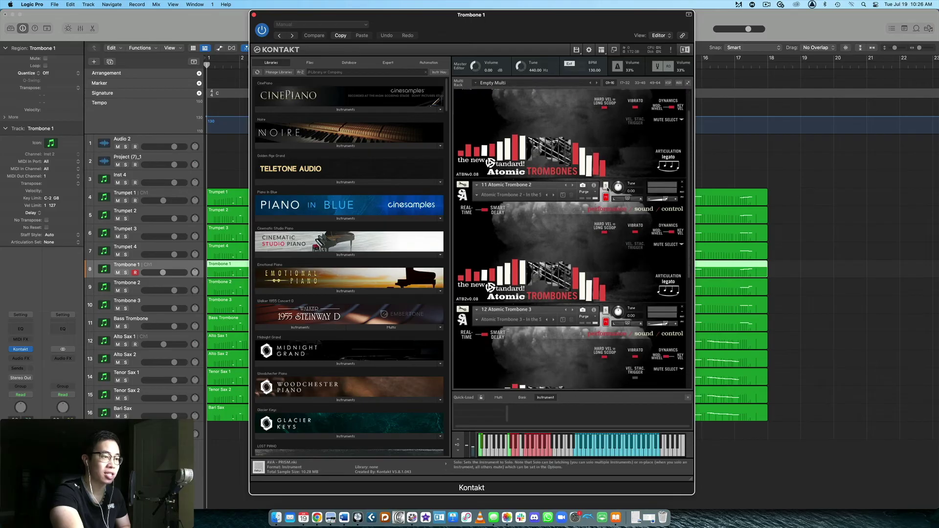
pyautogui.click(606, 185)
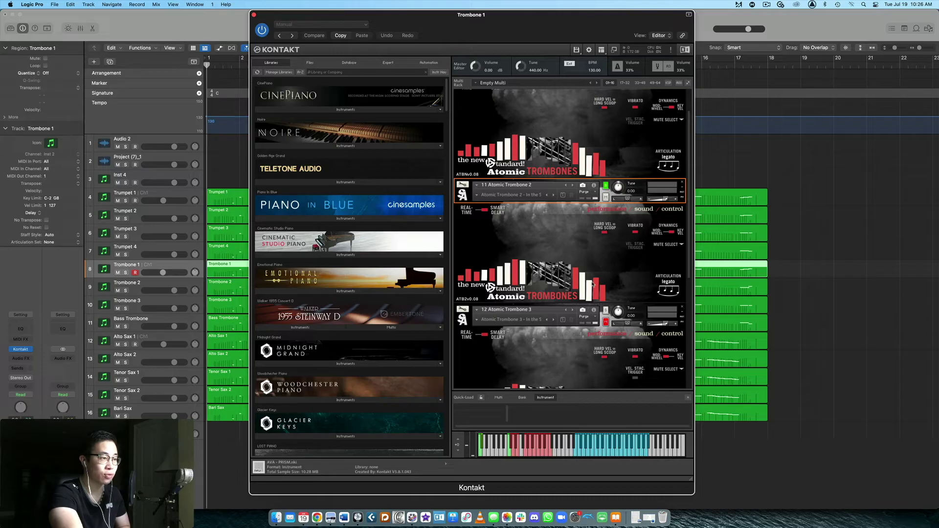
pyautogui.scroll(-1, 593, 283)
pyautogui.click(151, 283)
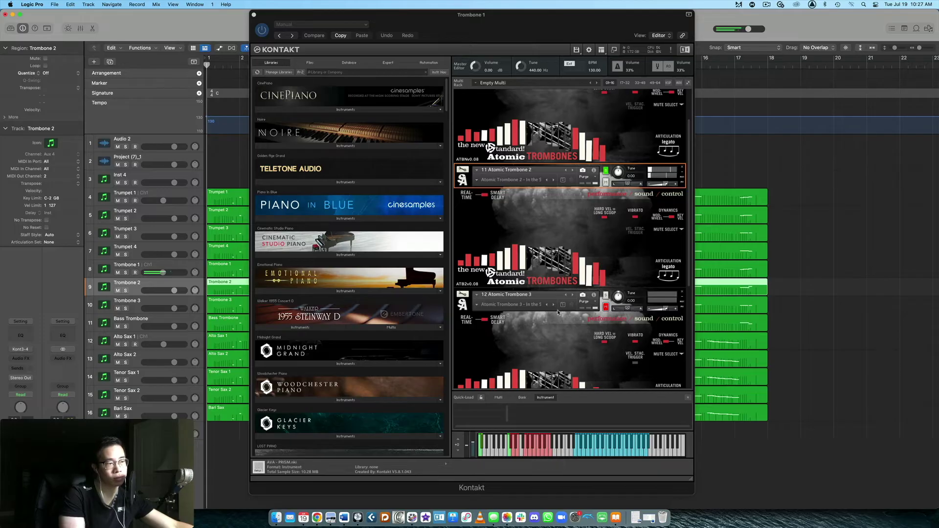
# Step: Move the solo to Atomic Trombone 3 and select the Trombone 3 track to audition it
pyautogui.scroll(-3, 557, 312)
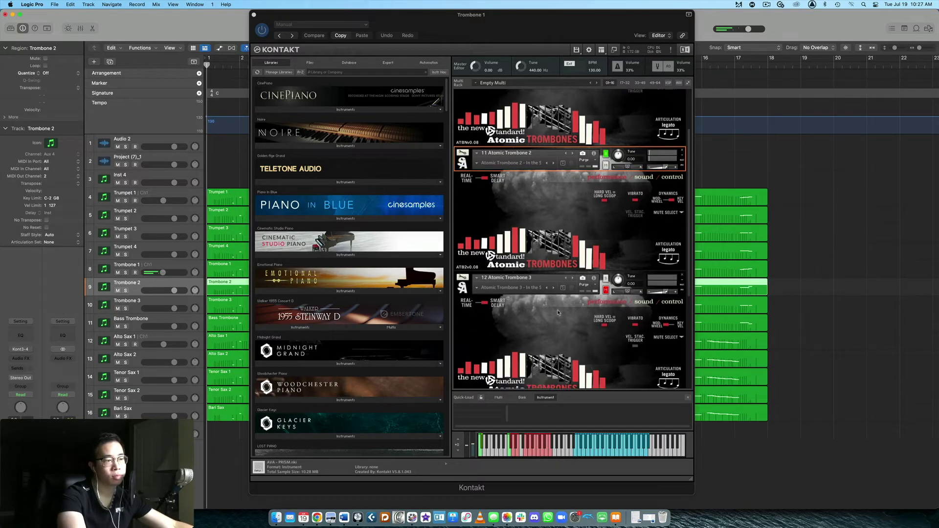
pyautogui.click(604, 161)
pyautogui.click(605, 161)
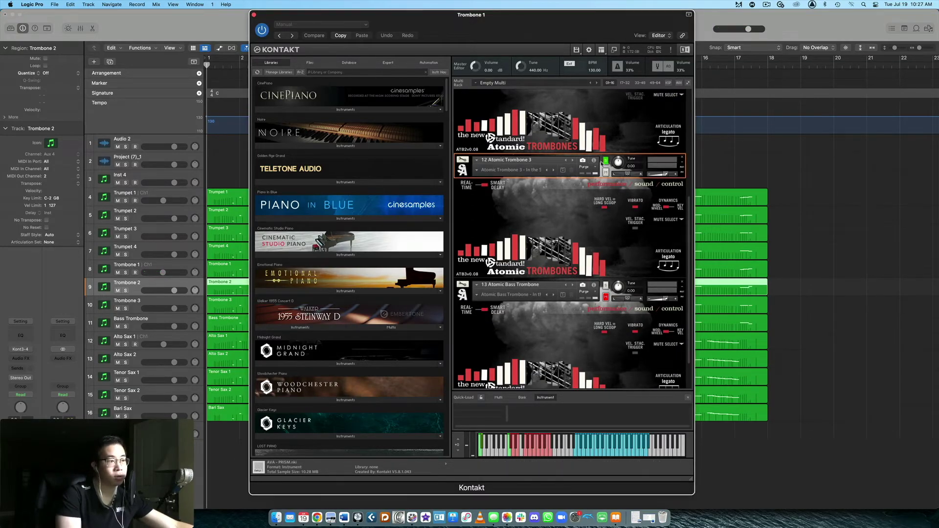
pyautogui.click(134, 307)
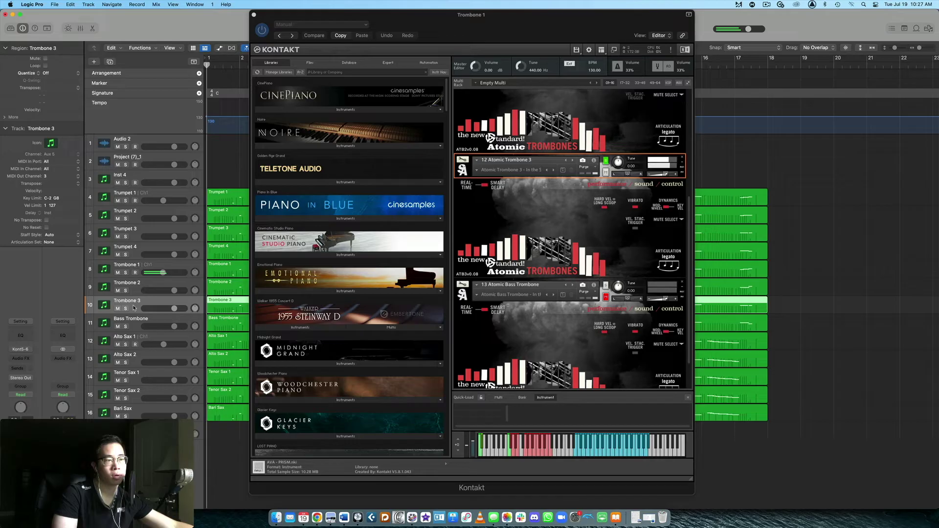
pyautogui.scroll(-2, 587, 245)
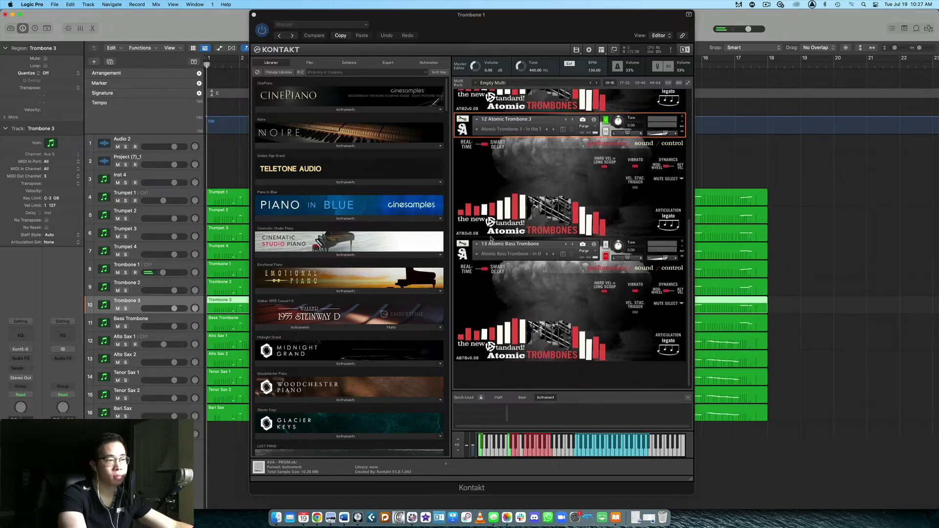
# Step: Move the solo to Atomic Bass Trombone, play it from the Bass Trombone track, and show its mic mixer
pyautogui.click(605, 247)
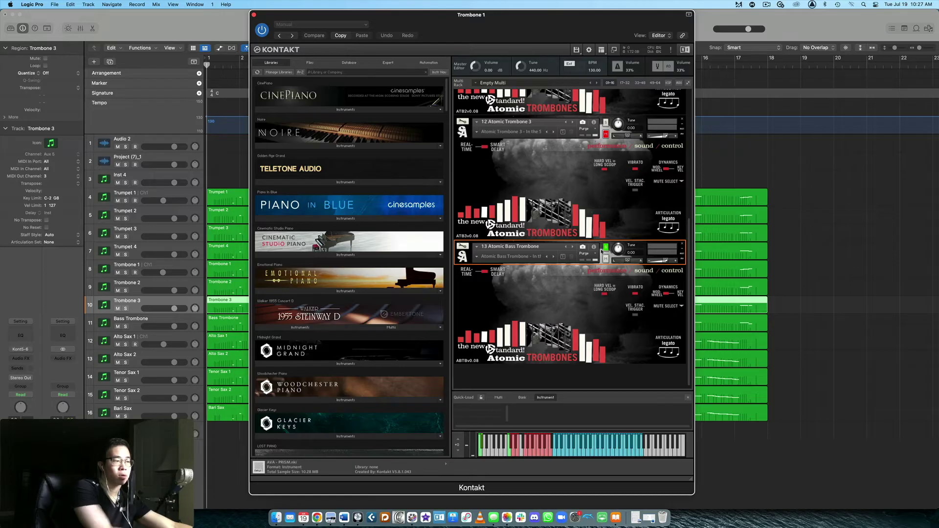
pyautogui.click(143, 320)
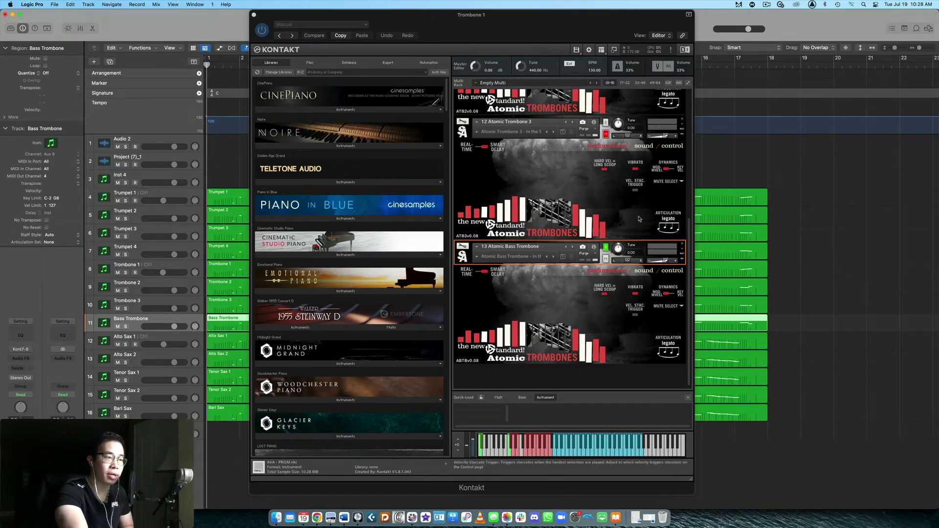
pyautogui.click(647, 273)
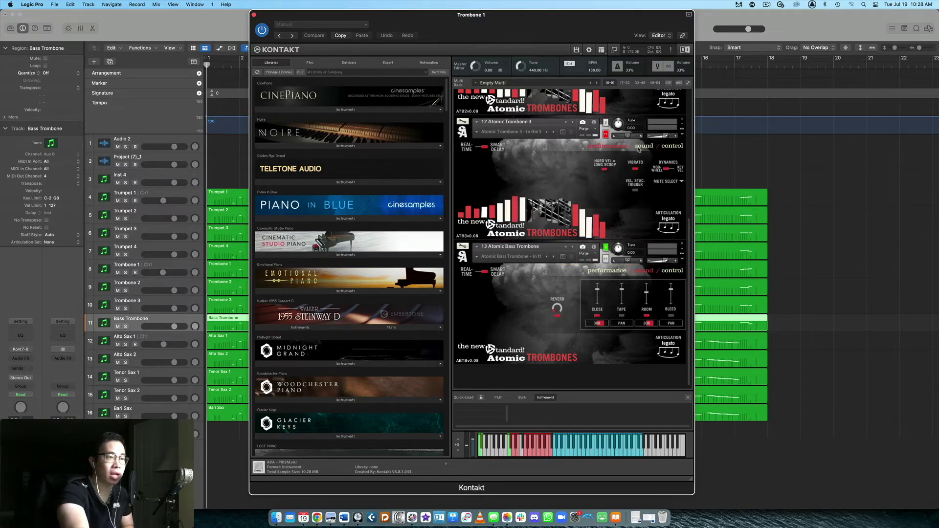
pyautogui.scroll(5, 662, 268)
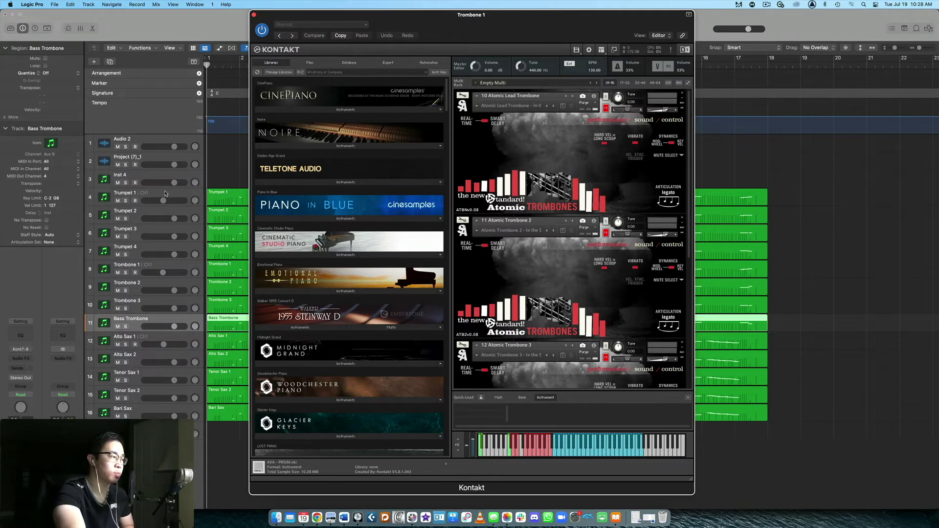
# Step: Close the Trombone 1 Kontakt window and open the Kontakt instance on the Alto Sax 1 track, moving its window fully into view
pyautogui.click(140, 339)
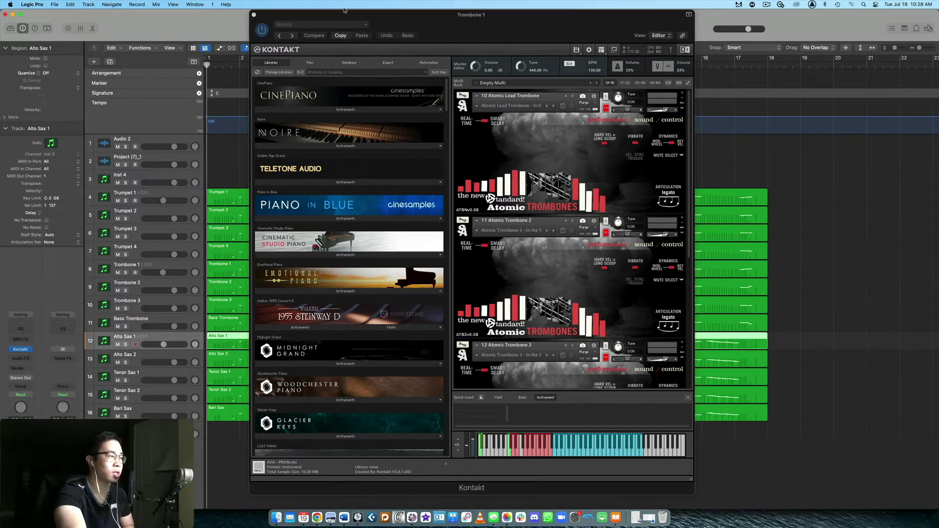
pyautogui.click(255, 13)
pyautogui.moveTo(24, 351)
pyautogui.click(21, 350)
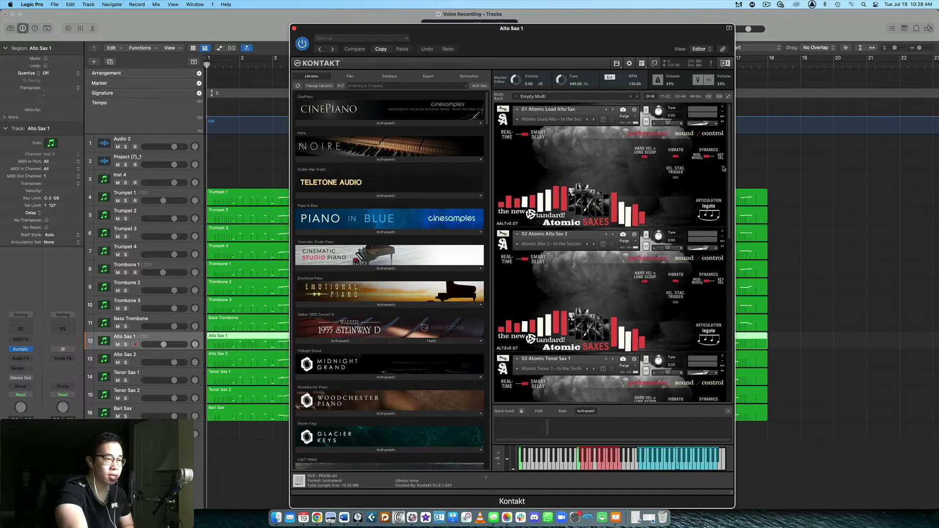
pyautogui.moveTo(633, 44); pyautogui.dragTo(610, 30)
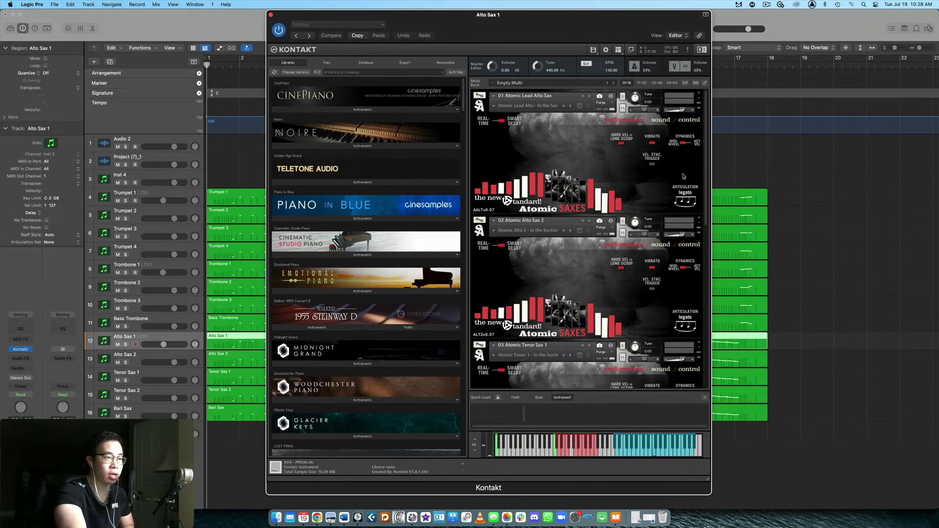
# Step: Solo the Atomic Lead Alto Sax followed by Atomic Alto Sax 2, and select the Alto Sax 2 track to play it
pyautogui.click(619, 105)
pyautogui.click(622, 97)
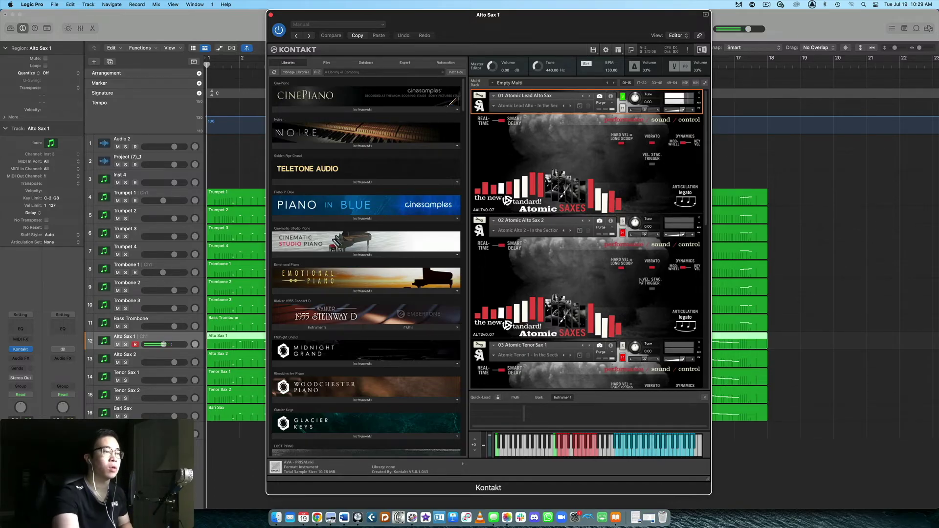
pyautogui.click(622, 221)
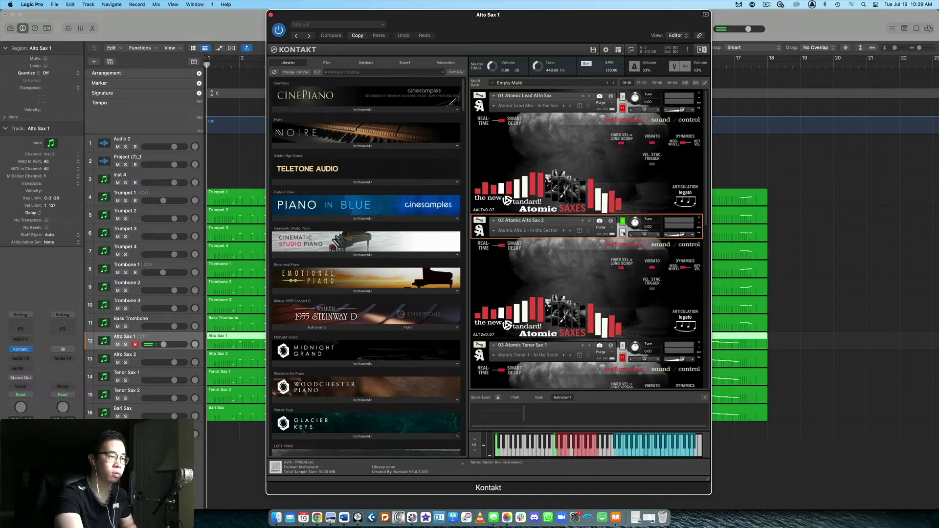
pyautogui.scroll(-3, 624, 232)
pyautogui.click(158, 358)
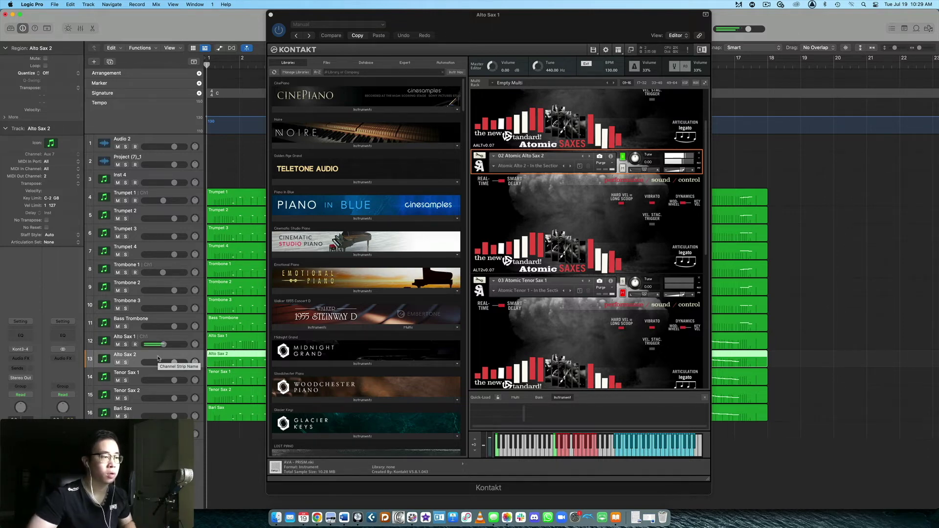
# Step: Move the solo to Atomic Tenor Sax 1 and select the Tenor Sax 1 track to audition it
pyautogui.scroll(-5, 562, 255)
pyautogui.click(620, 184)
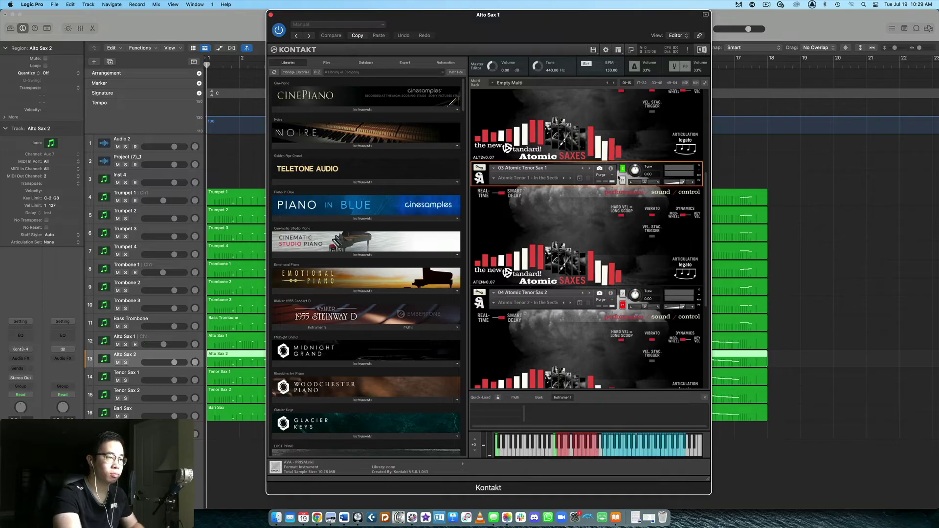
pyautogui.click(131, 384)
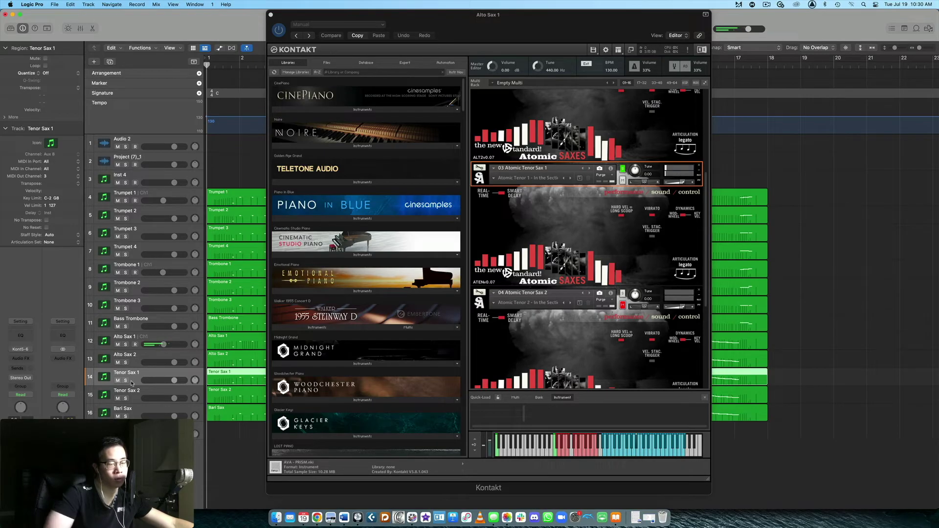
# Step: Move the solo to Atomic Tenor Sax 2 and select the Tenor Sax 2 track to audition it
pyautogui.scroll(-3, 634, 239)
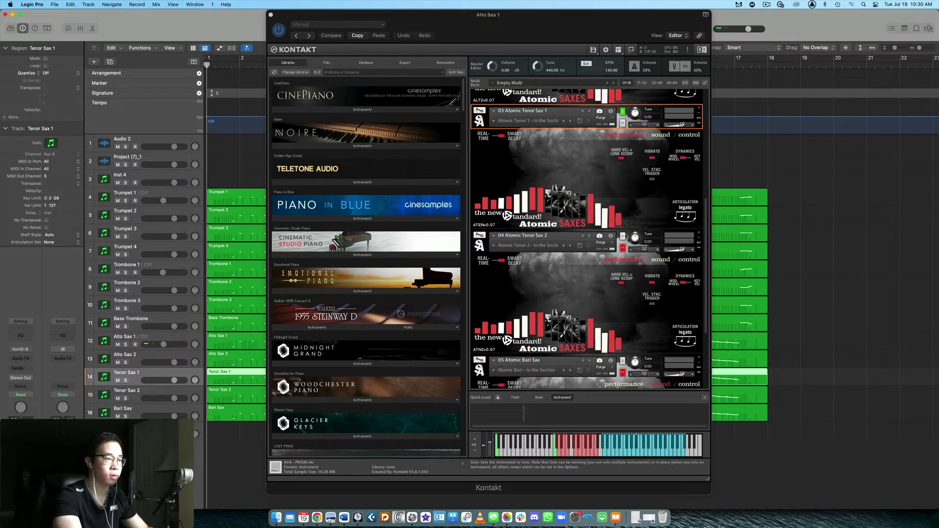
pyautogui.click(634, 240)
pyautogui.scroll(-2, 634, 239)
pyautogui.click(634, 186)
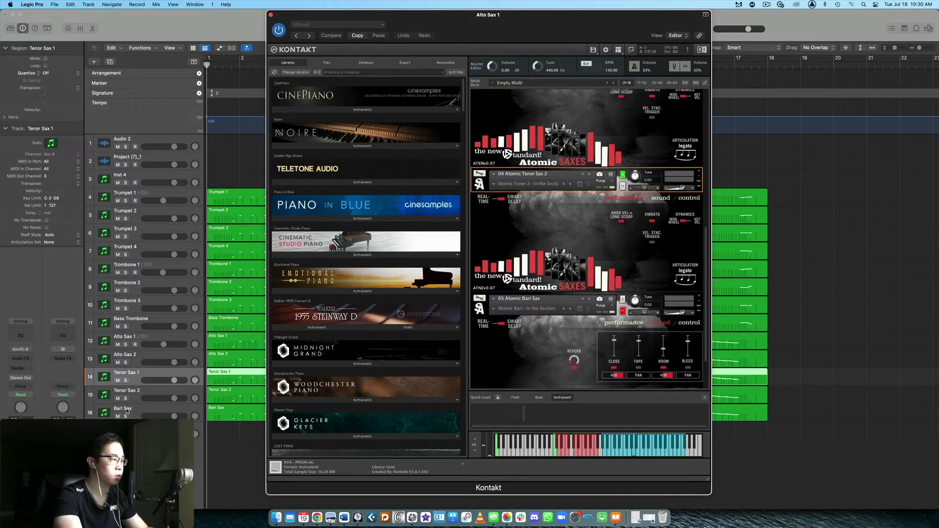
pyautogui.click(135, 395)
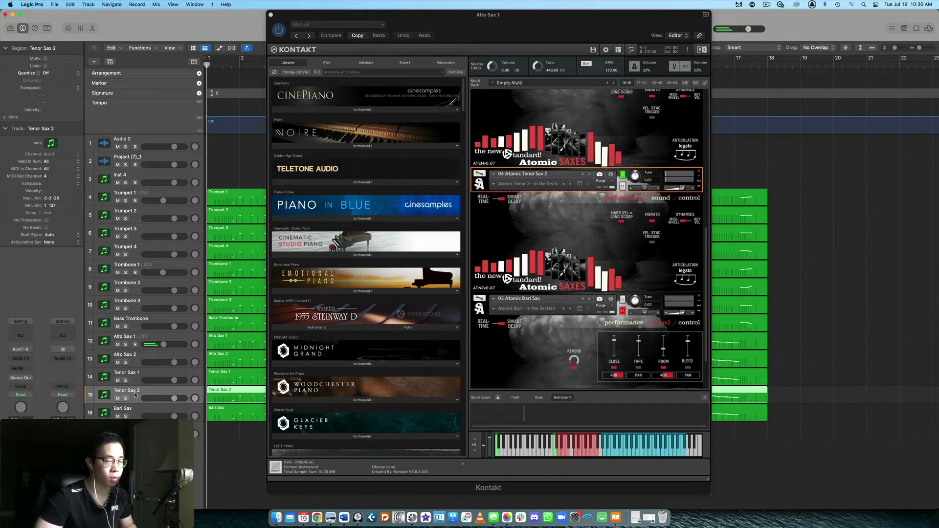
# Step: Solo the Atomic Bari Sax, audition it from the Bari Sax track, and turn its solo off
pyautogui.scroll(-3, 539, 357)
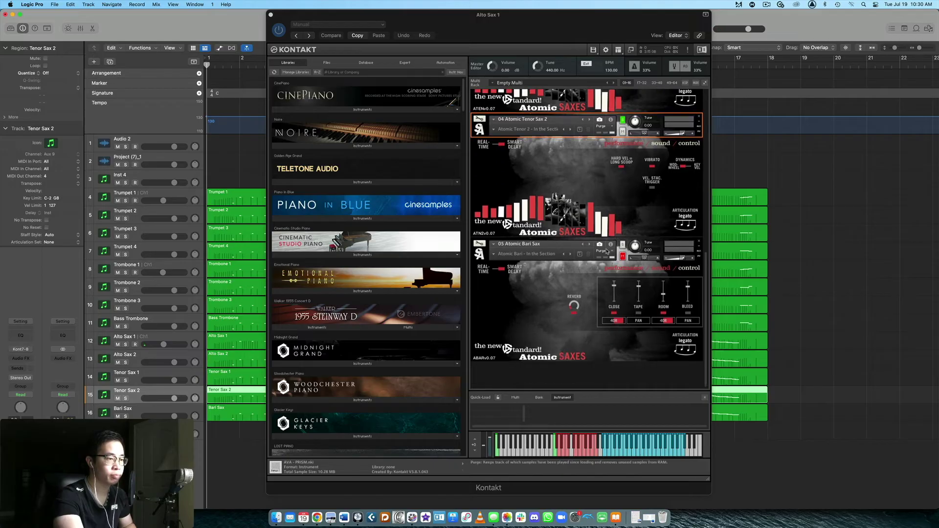
pyautogui.click(539, 343)
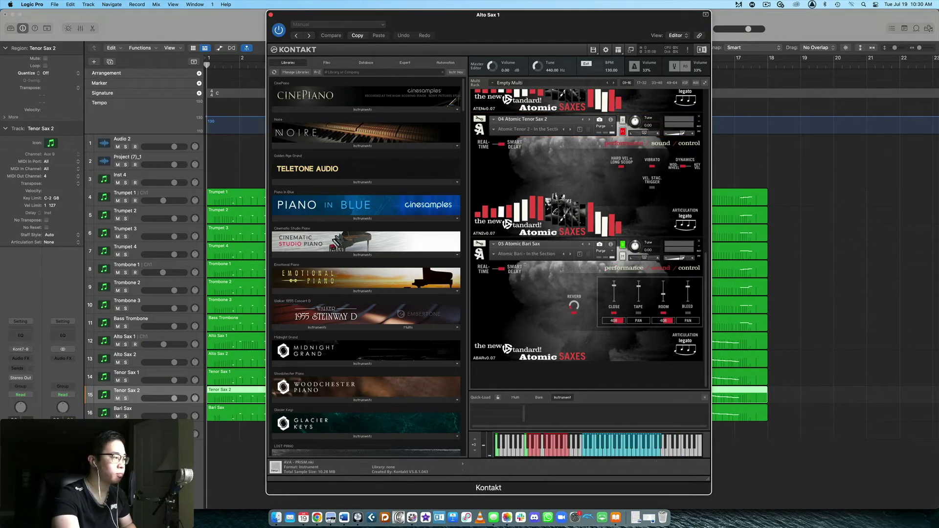
pyautogui.click(209, 404)
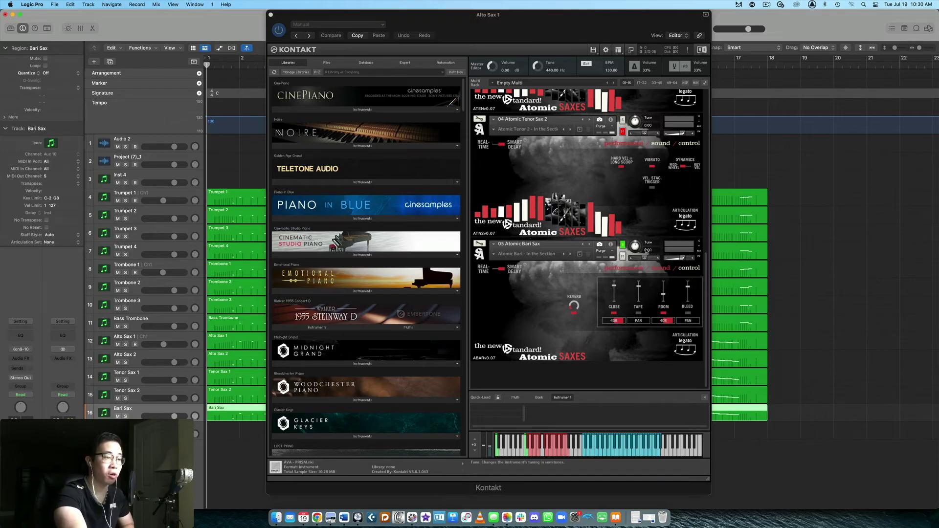
pyautogui.click(623, 245)
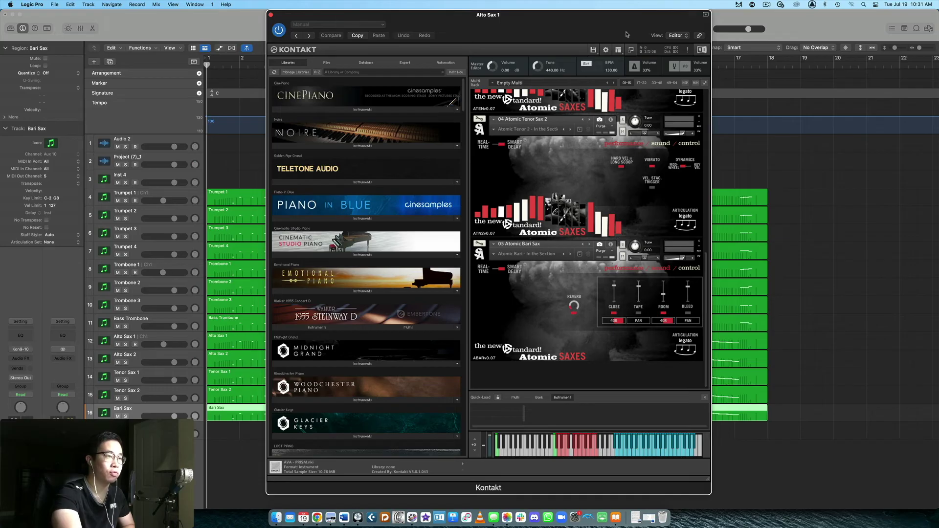
# Step: Look over the horn regions behind the Kontakt window and the Atomic Lead Alto Sax's mic mixer, returning to its performance page
pyautogui.moveTo(628, 34); pyautogui.dragTo(936, 102)
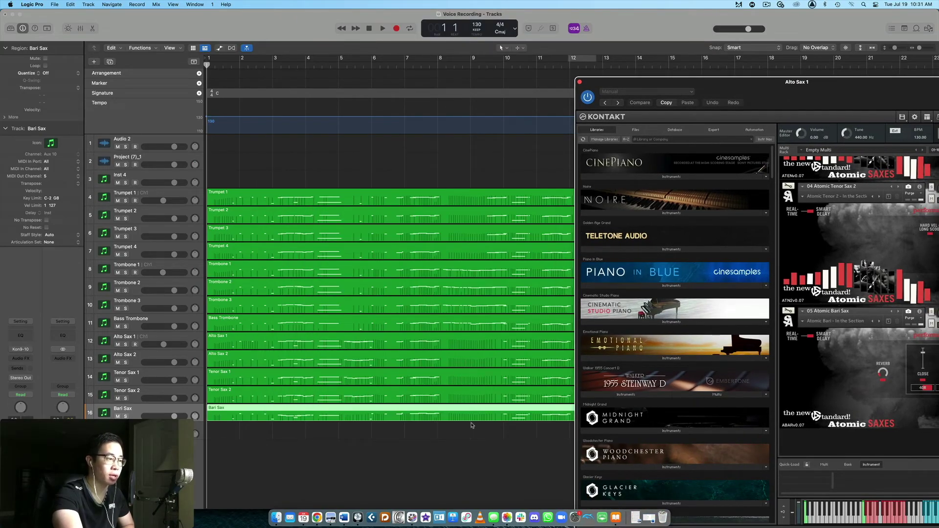
pyautogui.moveTo(854, 90); pyautogui.dragTo(535, 9)
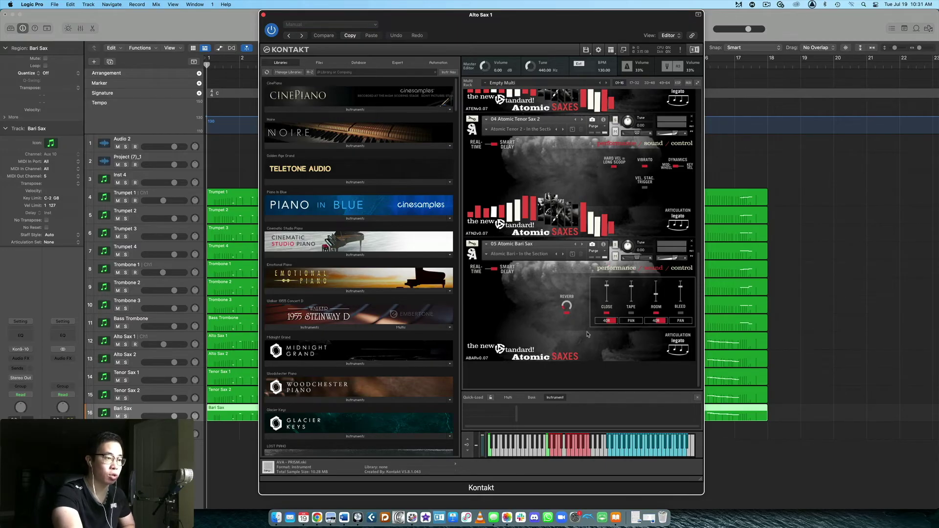
pyautogui.scroll(10, 625, 214)
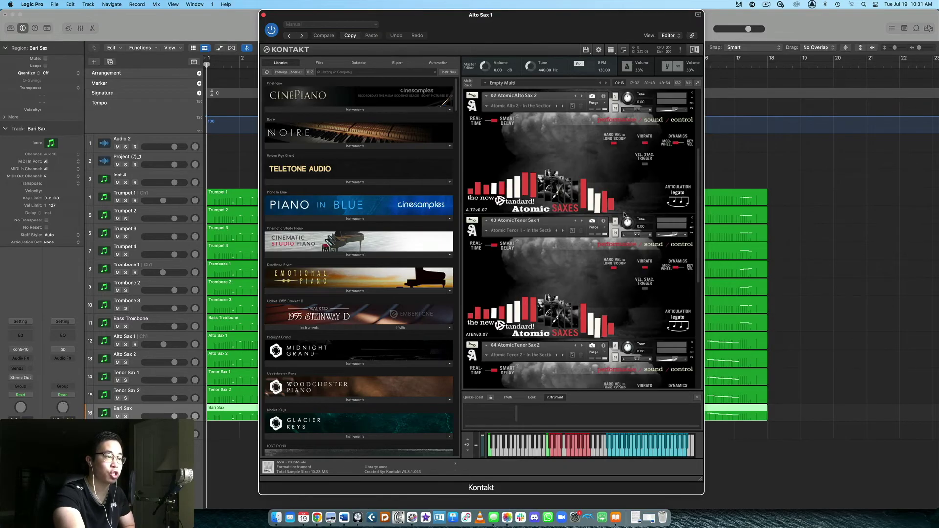
pyautogui.click(646, 119)
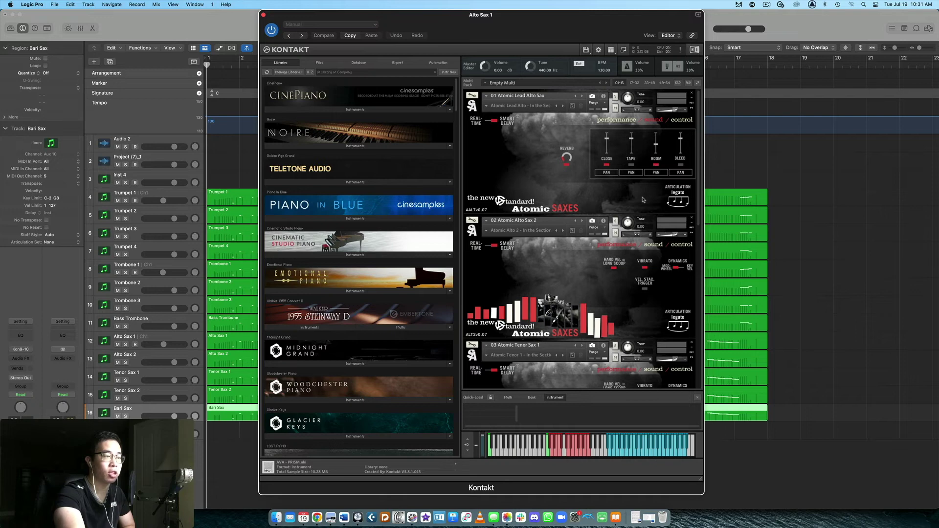
pyautogui.click(622, 120)
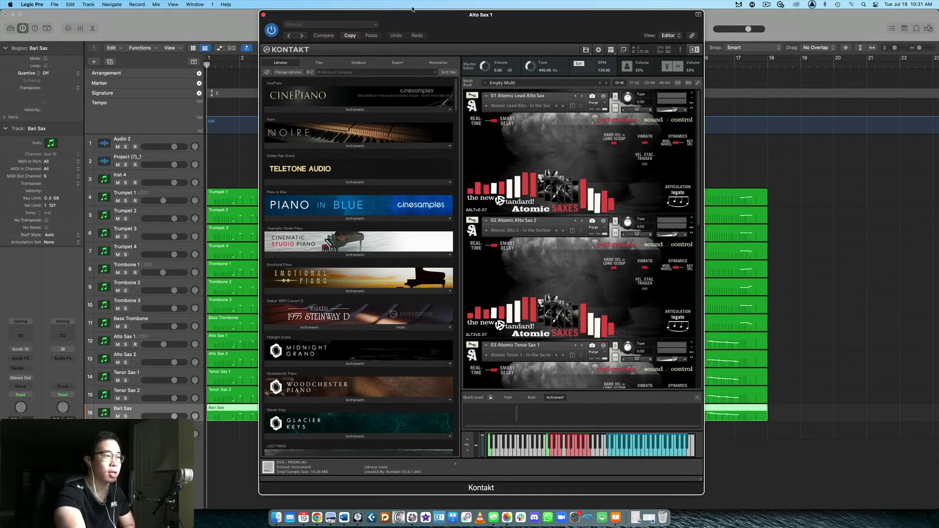
pyautogui.scroll(-8, 560, 222)
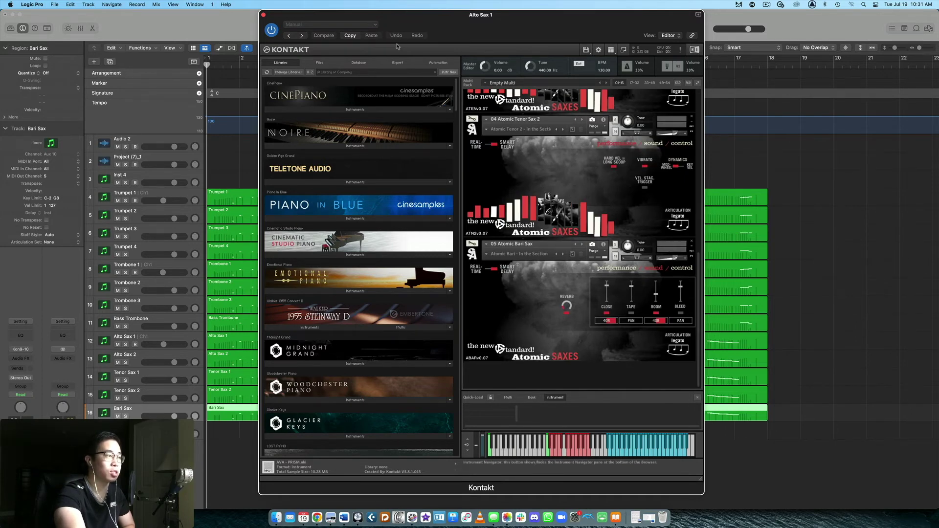
# Step: Close the Alto Sax 1 Kontakt window and briefly view the Kontakt instance on the Trombone 1 track
pyautogui.click(263, 15)
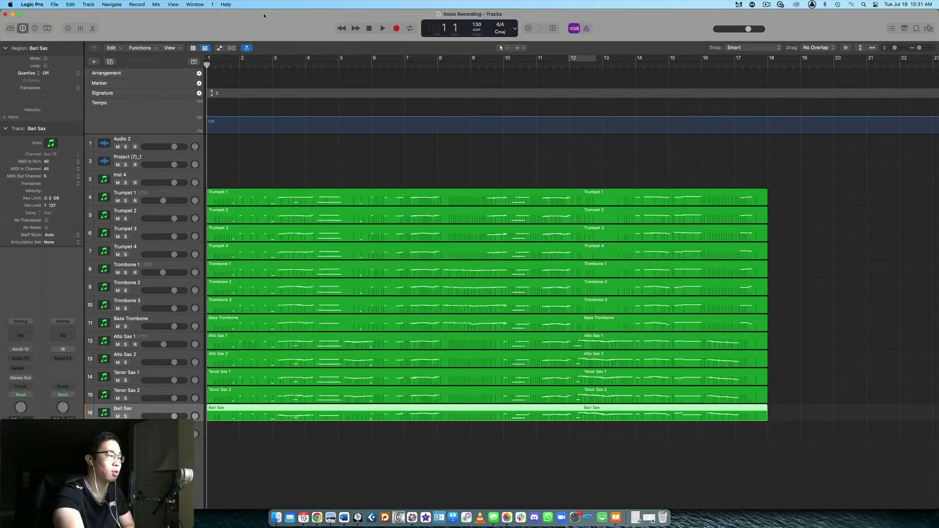
pyautogui.click(140, 337)
pyautogui.click(149, 269)
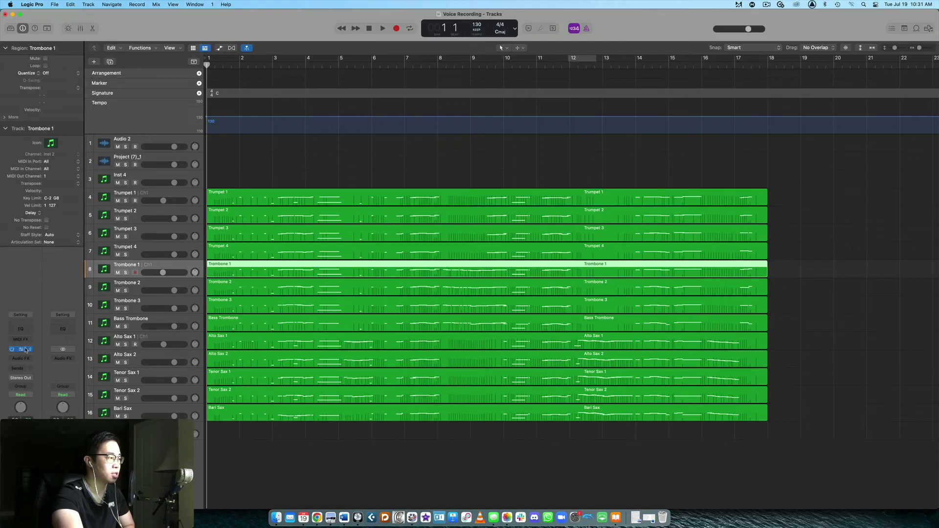
pyautogui.click(20, 348)
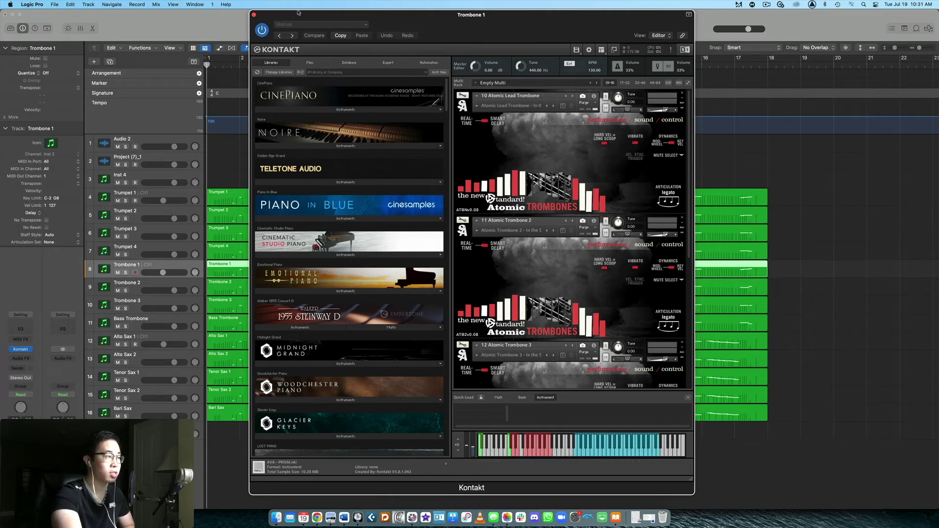
pyautogui.click(253, 14)
# Step: Open the Kontakt instance on the Trumpet 1 track and look through its loaded Atomic trumpets
pyautogui.click(142, 199)
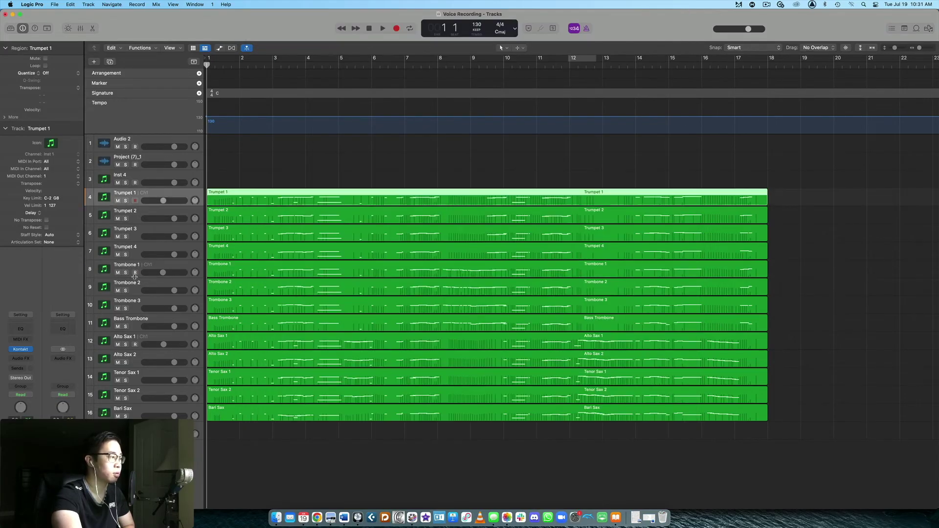
pyautogui.click(20, 349)
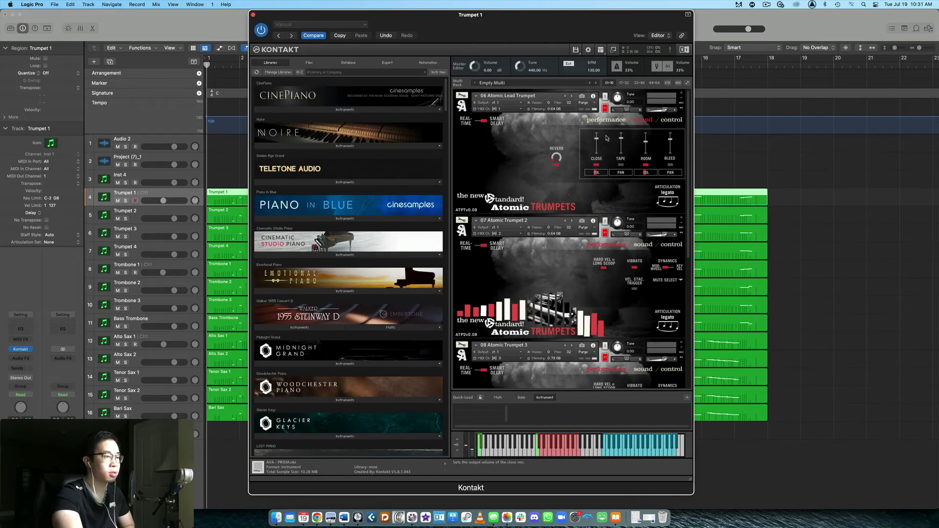
pyautogui.scroll(-3, 623, 159)
pyautogui.scroll(3, 623, 158)
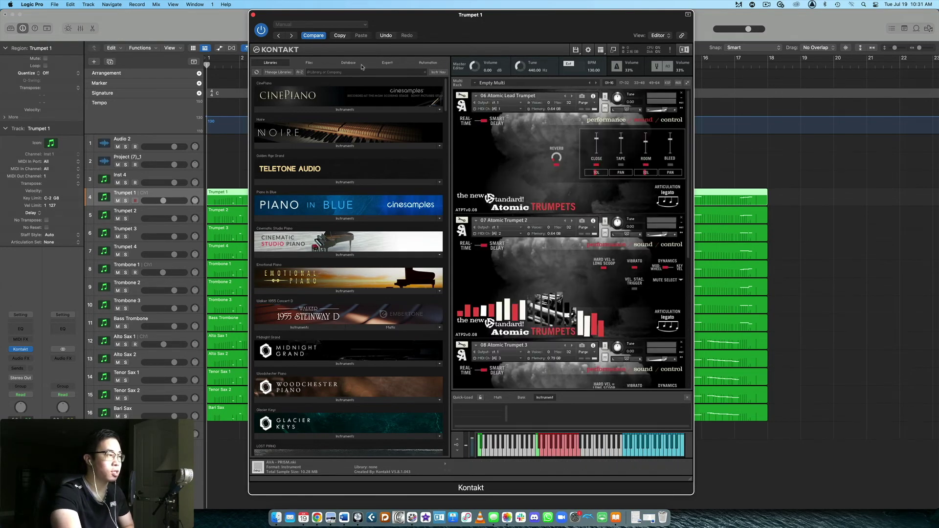
# Step: Switch to Chrome, play the YouTube video "Get Out (Official Audio)" in a new tab, and return to Logic Pro
pyautogui.click(317, 517)
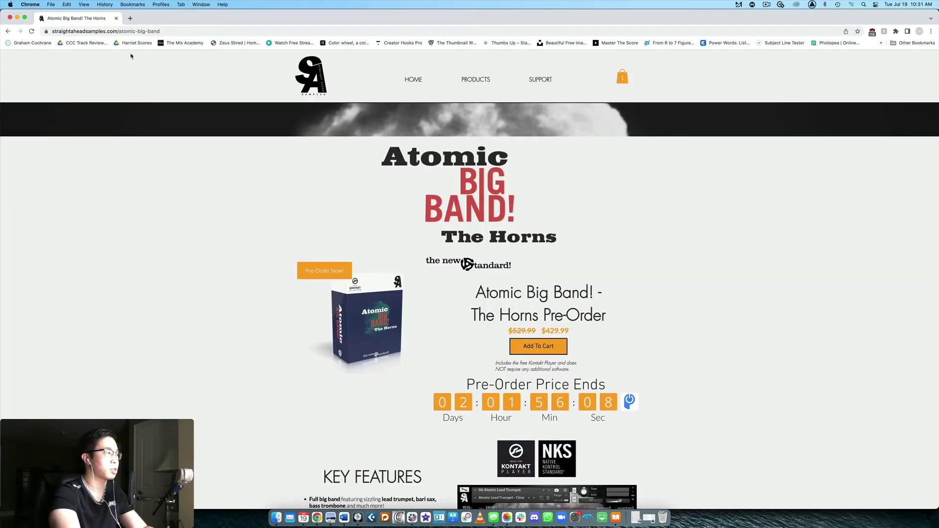
pyautogui.click(130, 18)
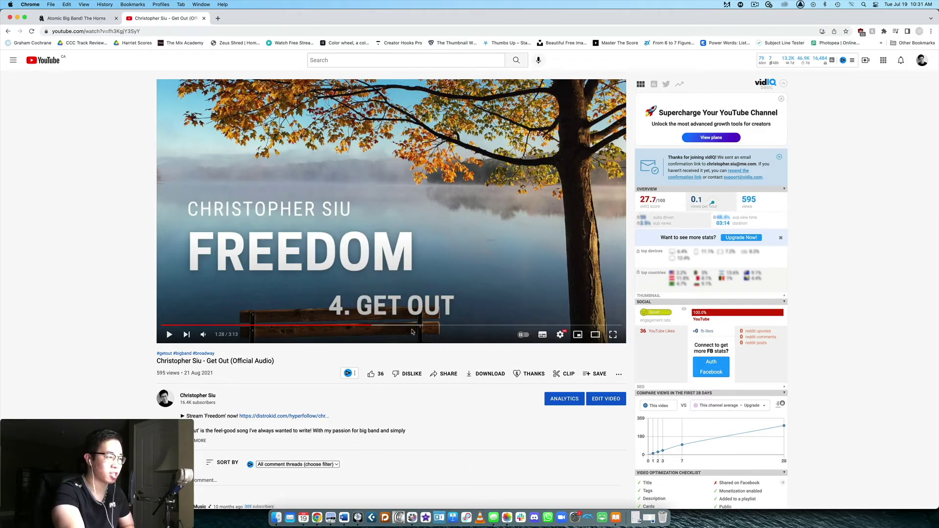
pyautogui.press('space')
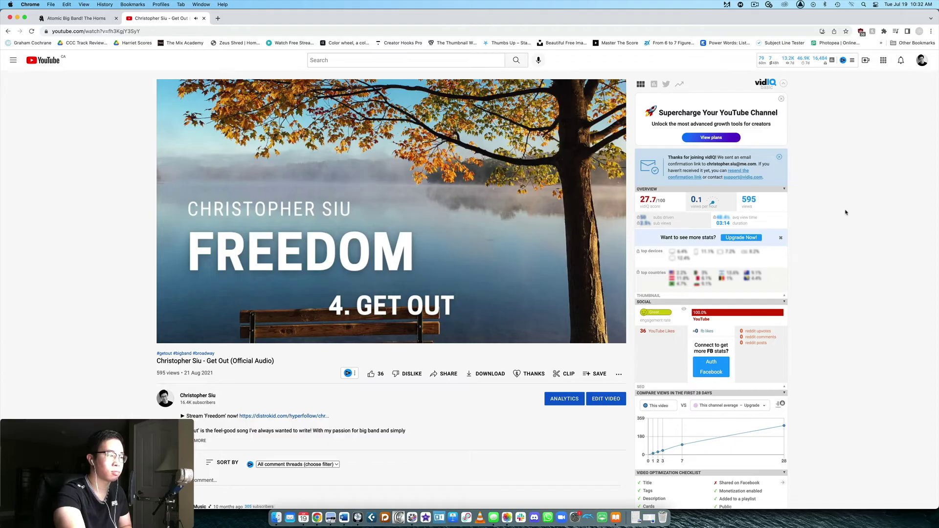
pyautogui.click(358, 517)
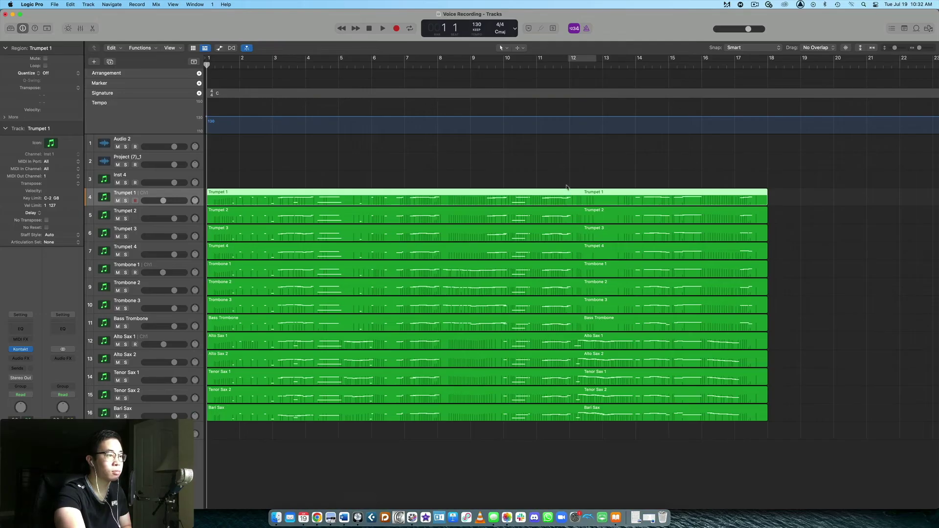
# Step: Deselect the regions, move the playhead to bar 17, and briefly check the YouTube video in Chrome before returning to Logic Pro
pyautogui.click(486, 137)
pyautogui.moveTo(511, 66); pyautogui.dragTo(755, 74)
pyautogui.press('super+Tab')
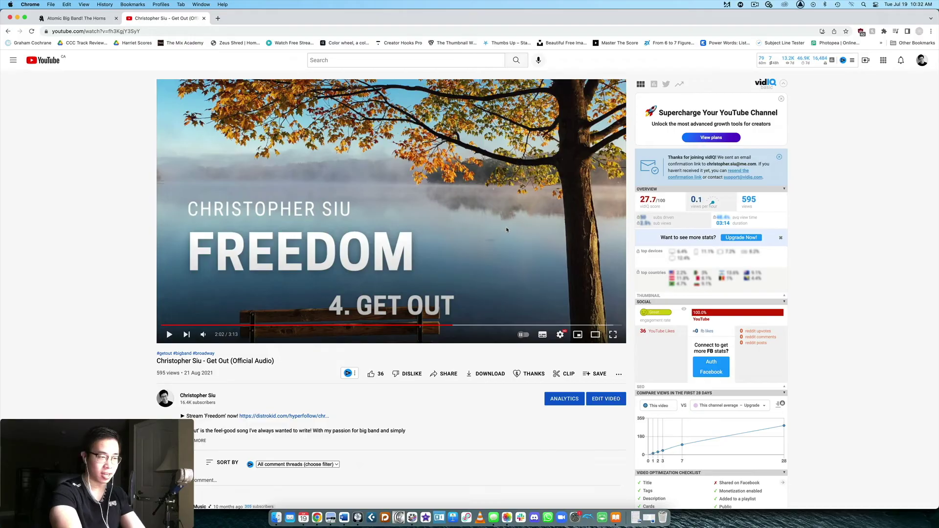
pyautogui.press('super+Tab')
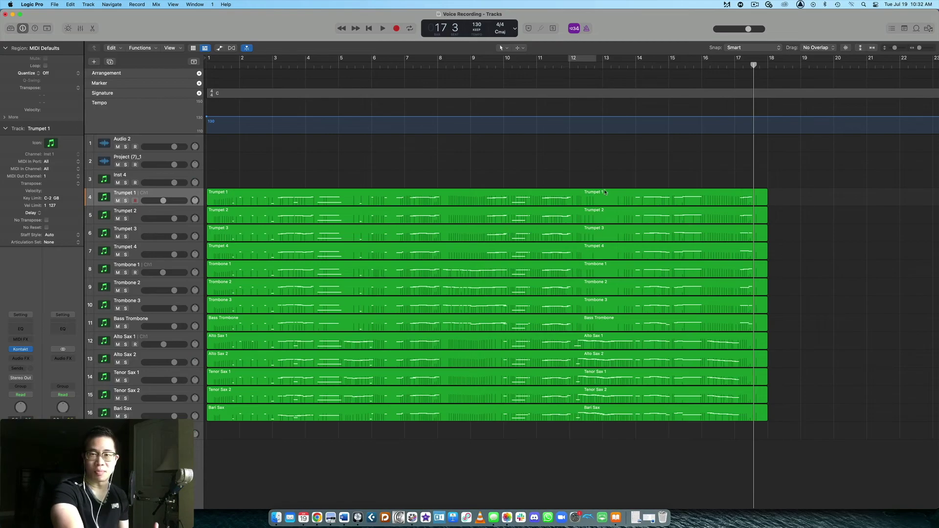
# Step: Play the whole horn arrangement from bar 1 through the end of the regions
pyautogui.press('Return')
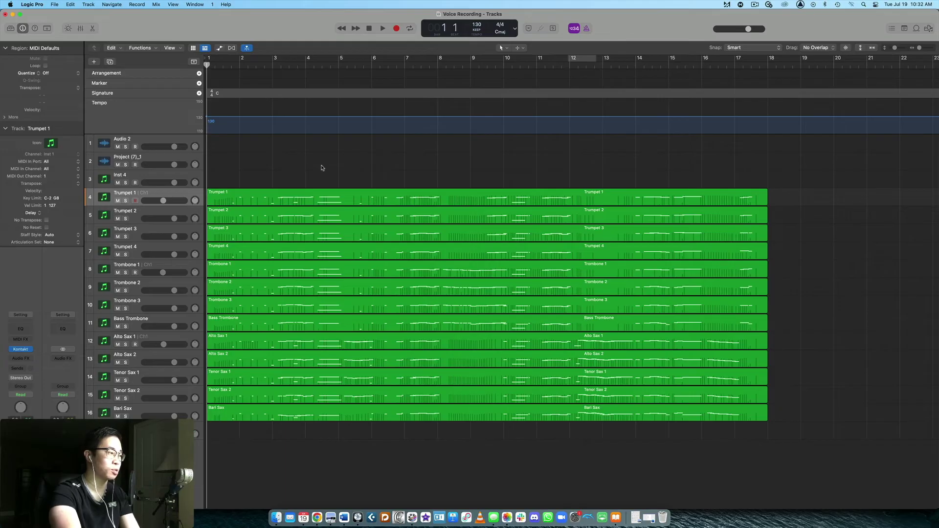
pyautogui.press('space')
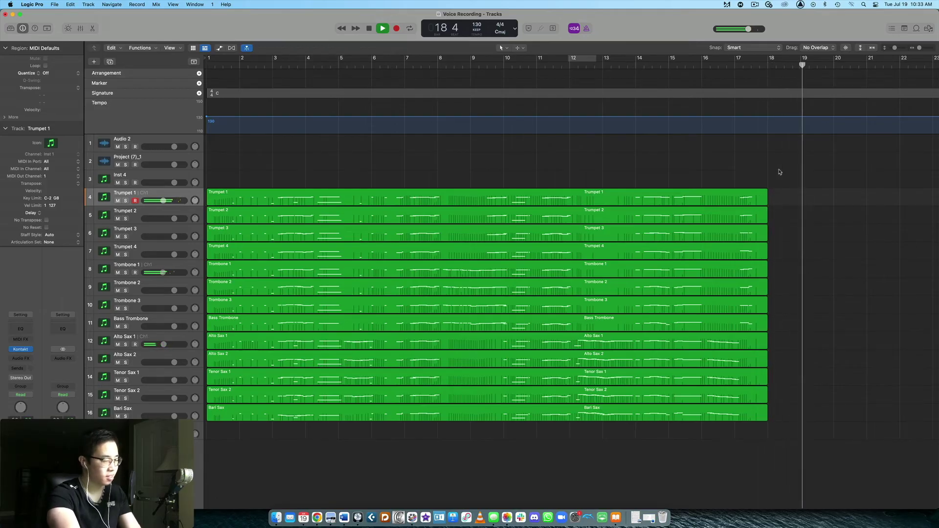
# Step: Select all 13 horn regions, open them together in the Piano Roll, and hide the automation lane
pyautogui.moveTo(821, 437); pyautogui.dragTo(650, 205)
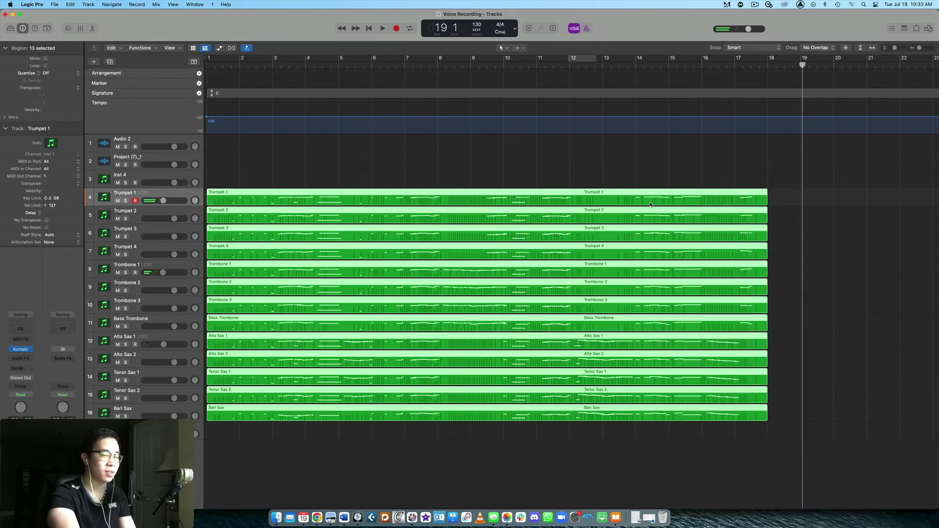
pyautogui.doubleClick(652, 203)
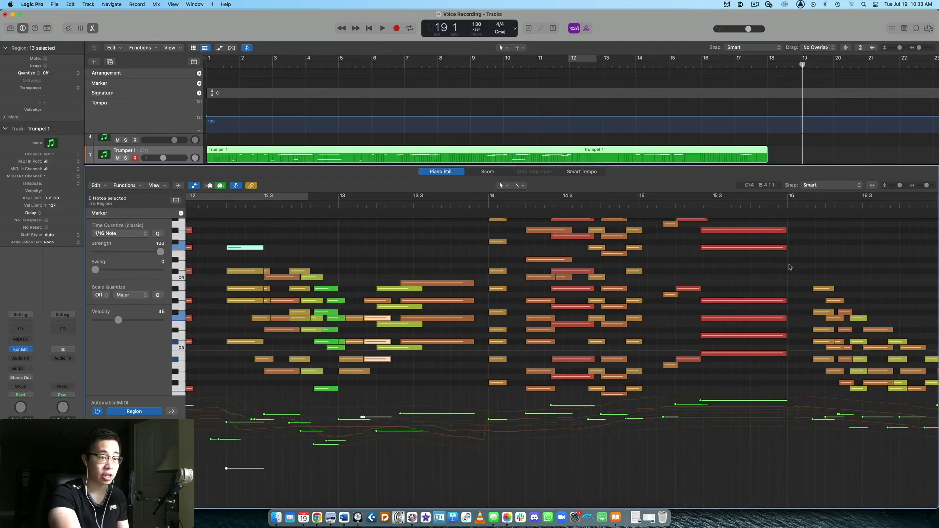
pyautogui.scroll(2, 828, 262)
pyautogui.hscroll(-10, 829, 263)
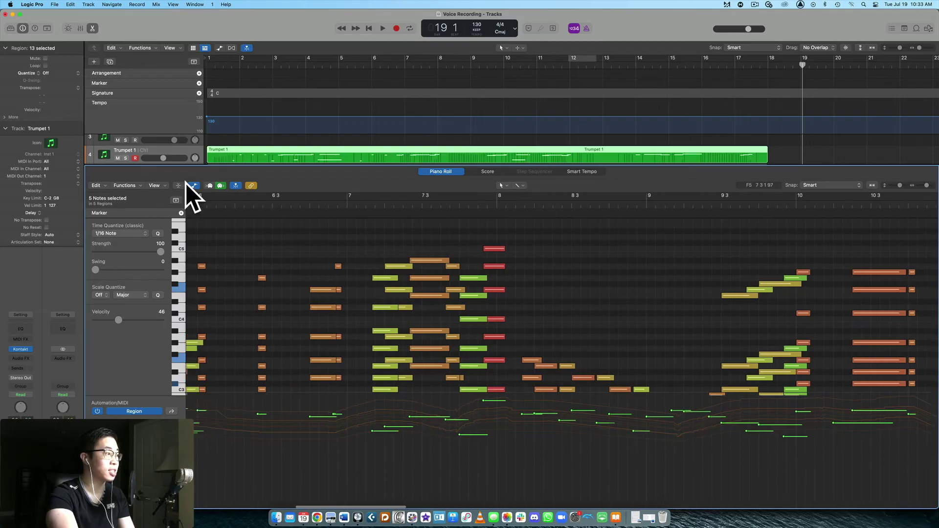
pyautogui.click(194, 186)
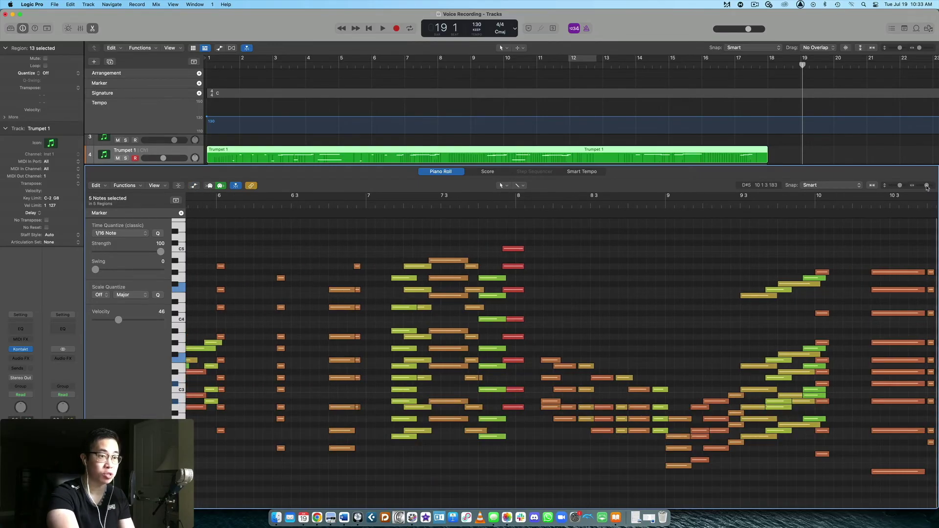
# Step: Examine the full range of notes across all horn parts in the Piano Roll, including the low keyswitch notes below the melody lines
pyautogui.hscroll(10, 927, 187)
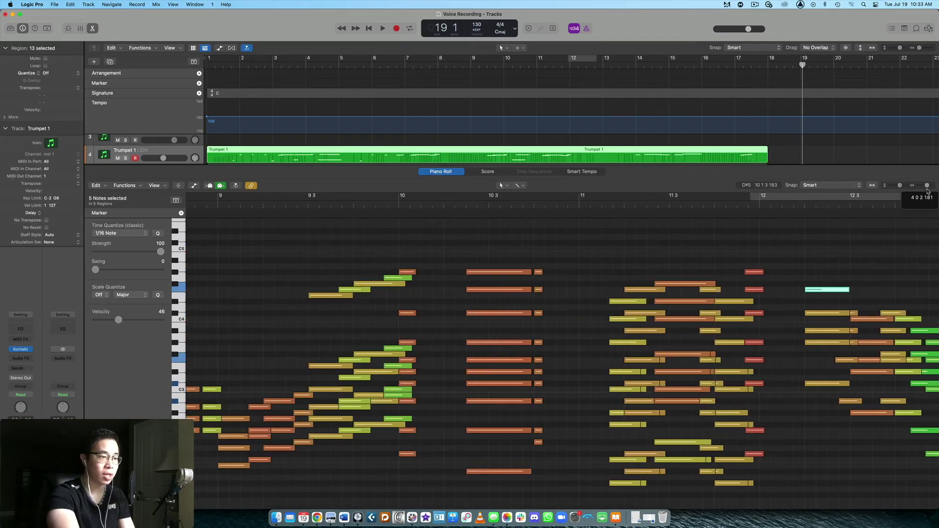
pyautogui.hscroll(-7, 927, 190)
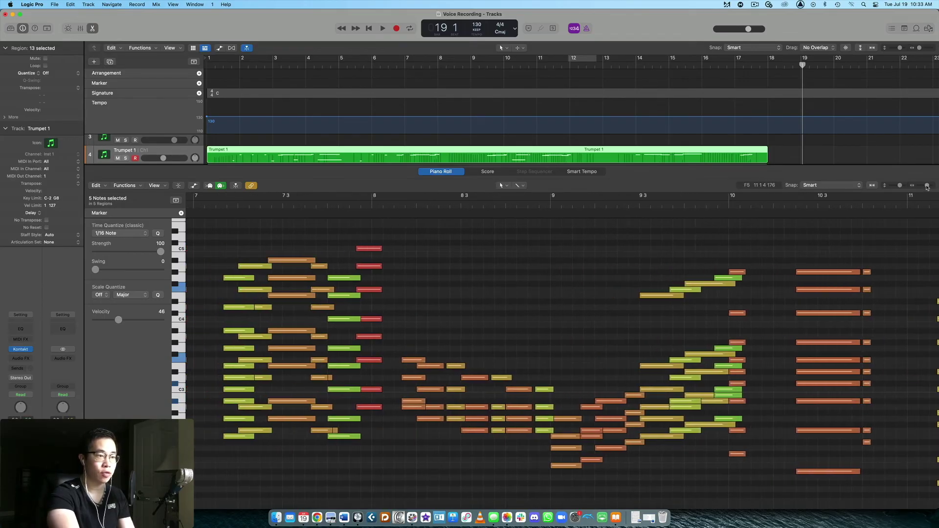
pyautogui.moveTo(927, 188); pyautogui.dragTo(922, 187)
pyautogui.scroll(-5, 199, 391)
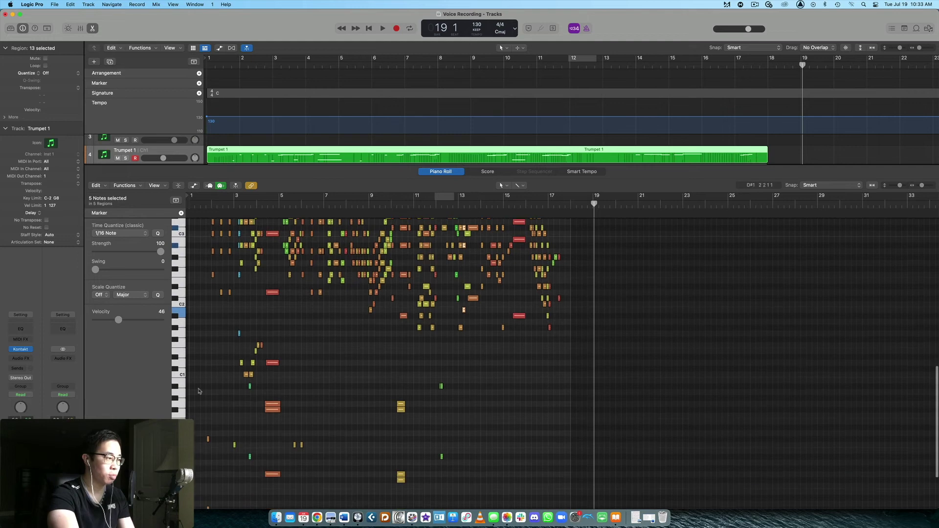
pyautogui.scroll(-3, 264, 384)
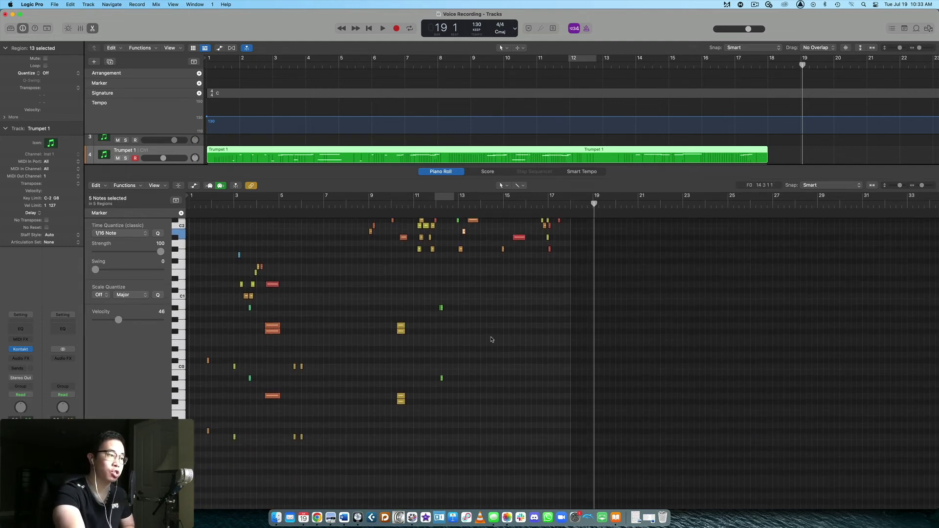
pyautogui.scroll(5, 491, 340)
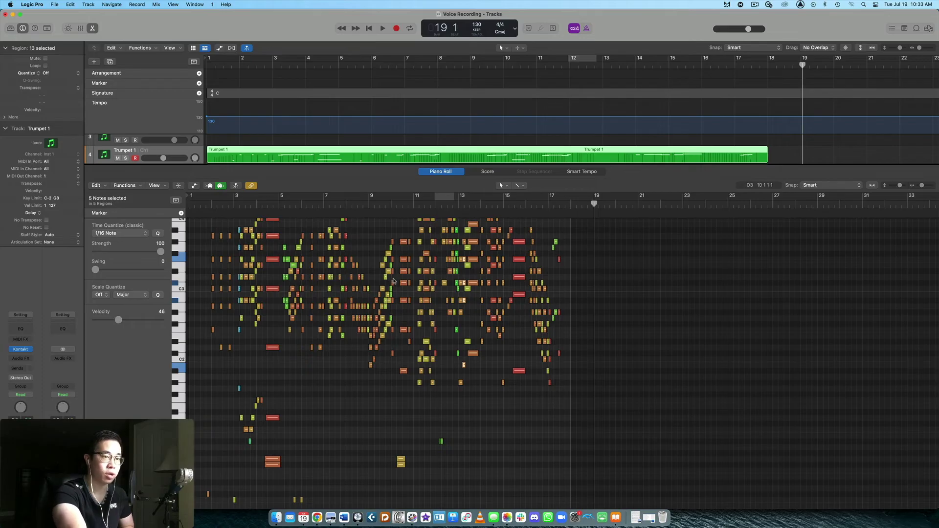
pyautogui.scroll(-1, 393, 281)
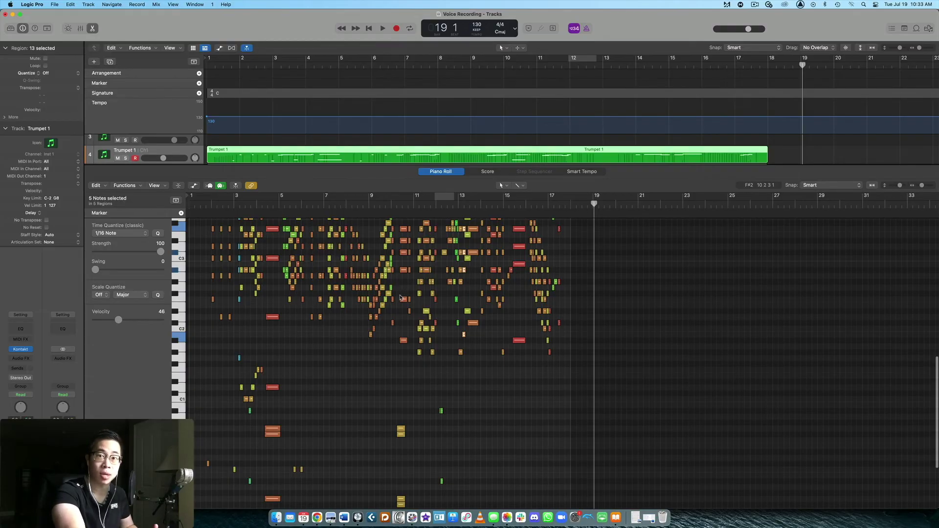
pyautogui.scroll(-3, 333, 360)
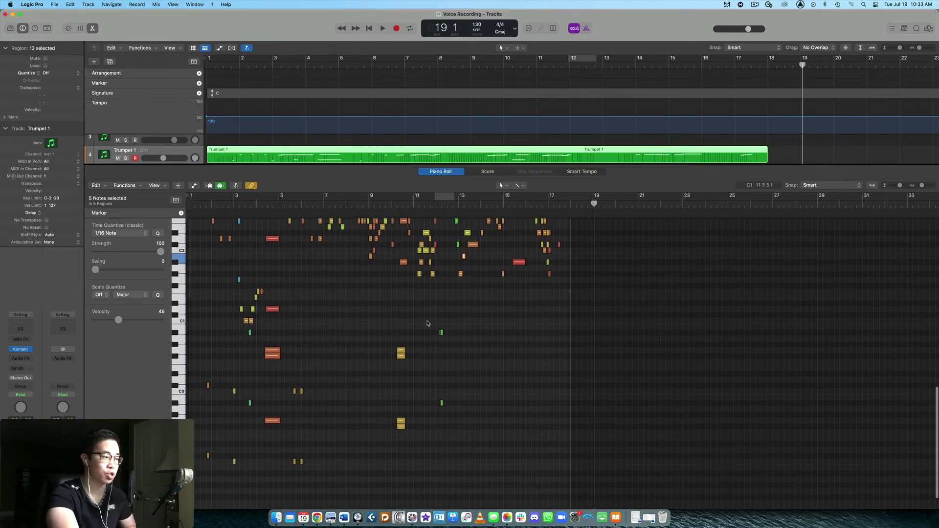
pyautogui.scroll(4, 428, 324)
pyautogui.scroll(1, 428, 325)
pyautogui.scroll(1, 429, 327)
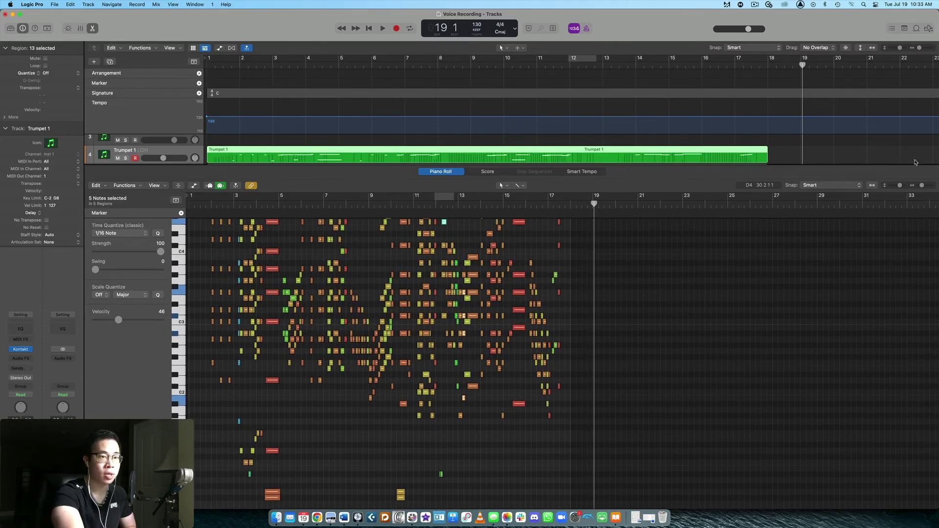
# Step: Examine the stacked horn voicings bar by bar at a closer zoom, from the opening bars to bar 10
pyautogui.moveTo(921, 186); pyautogui.dragTo(925, 186)
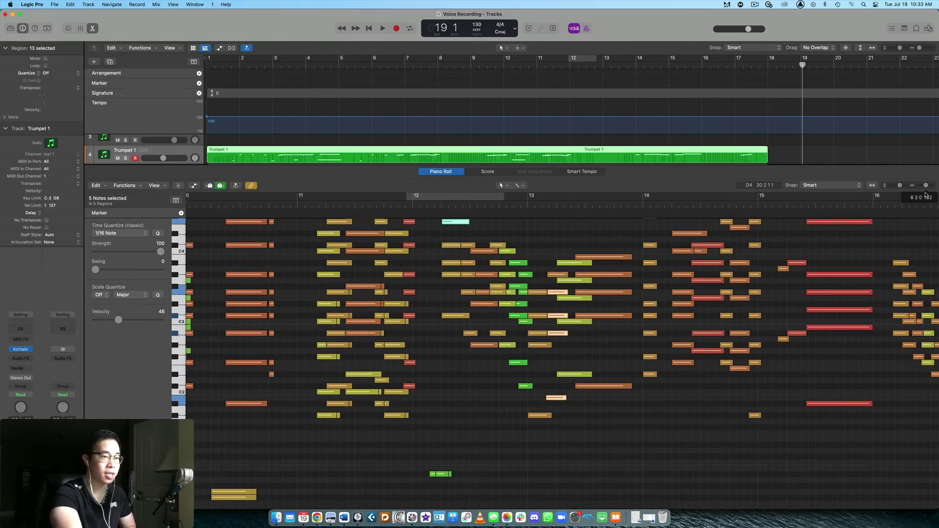
pyautogui.scroll(2, 717, 304)
pyautogui.scroll(2, 717, 303)
pyautogui.hscroll(-10, 717, 303)
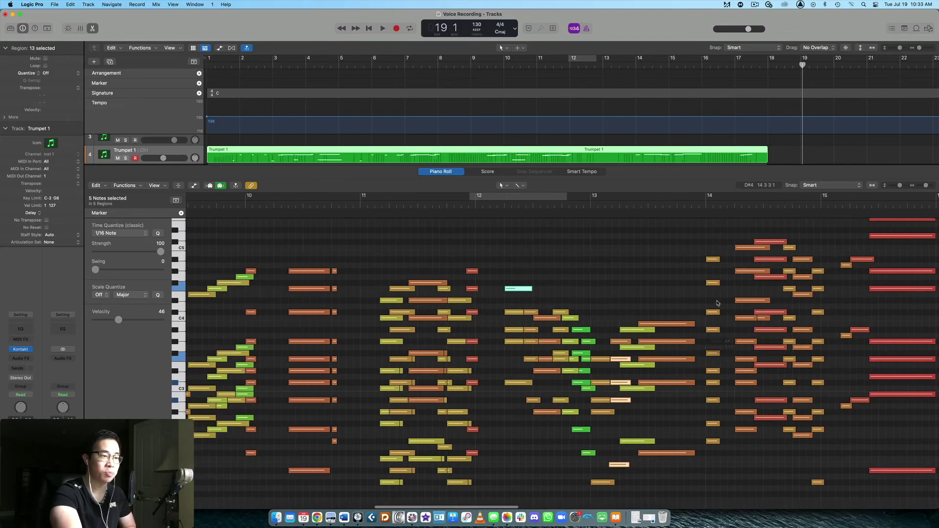
pyautogui.hscroll(-5, 717, 304)
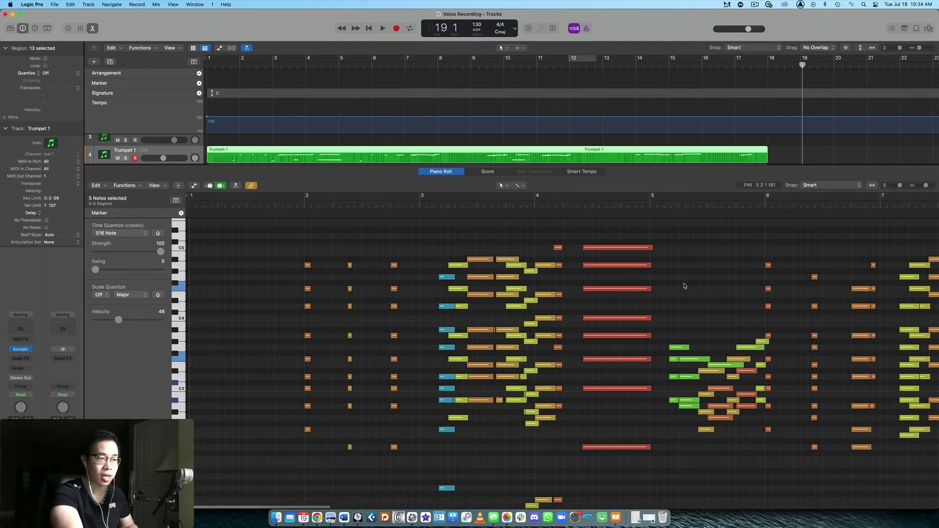
pyautogui.scroll(-1, 674, 264)
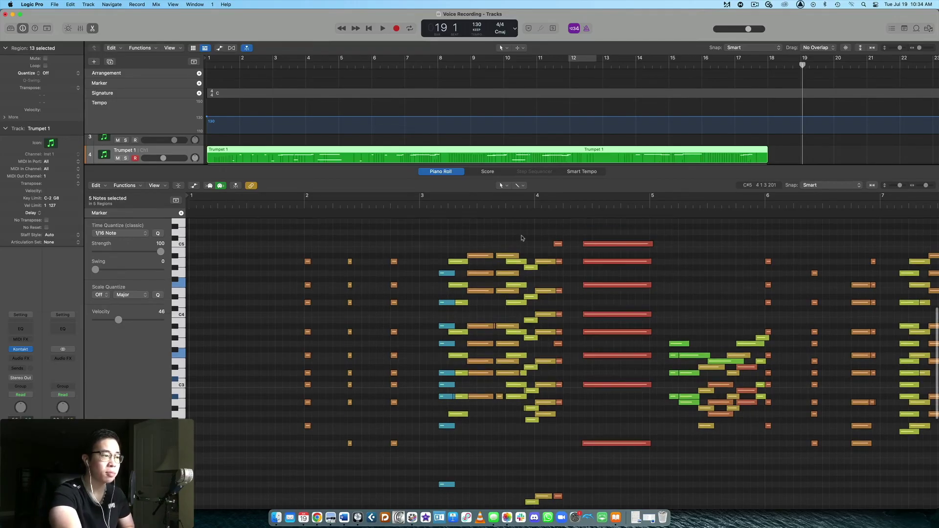
pyautogui.hscroll(10, 493, 248)
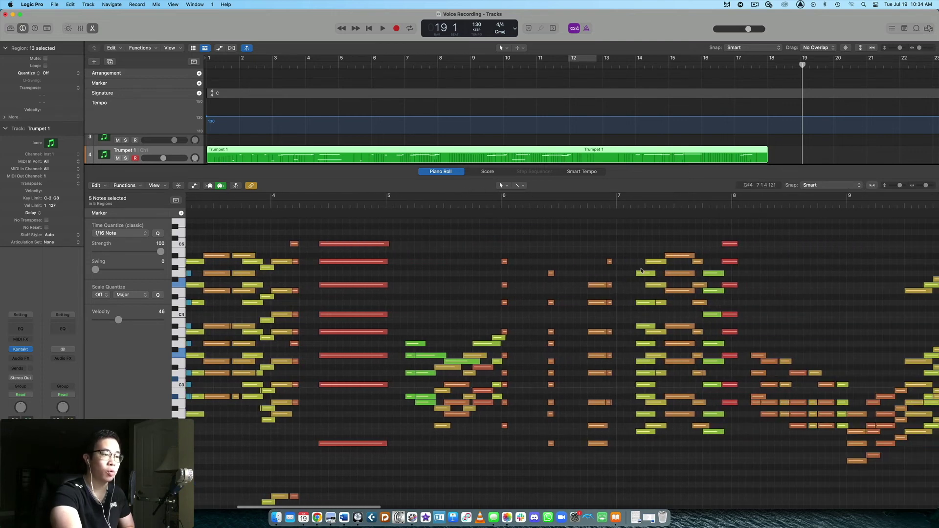
pyautogui.hscroll(5, 636, 272)
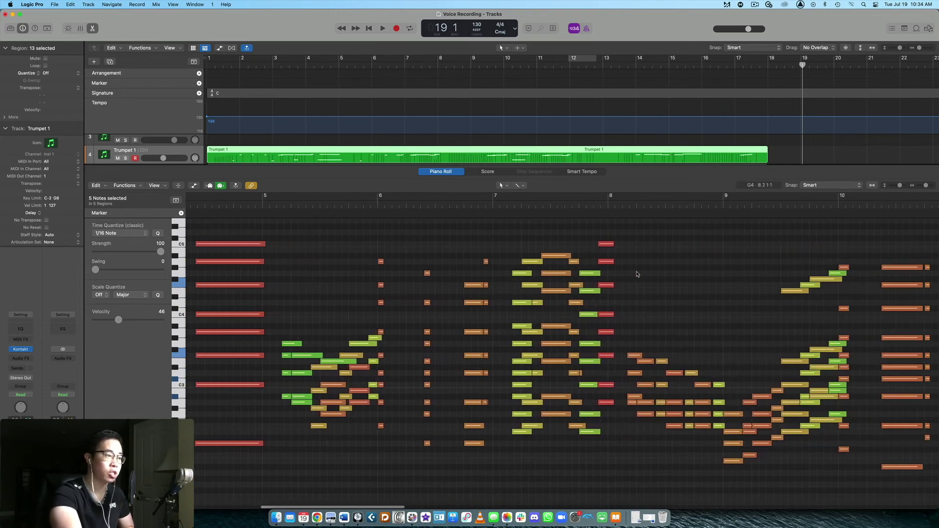
# Step: Select the first chord's notes in bar 7 across all 13 regions, audition the chord, and clear the note selection
pyautogui.moveTo(514, 255); pyautogui.dragTo(512, 443)
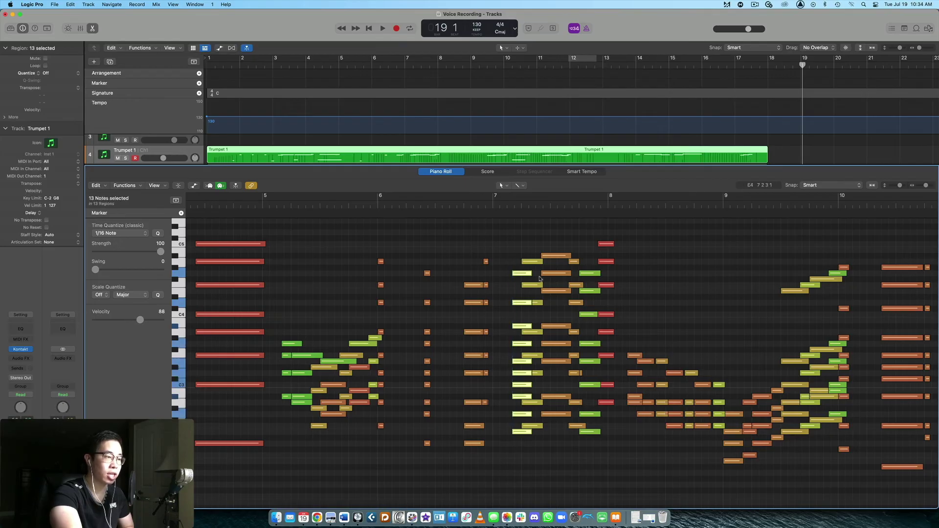
pyautogui.moveTo(531, 274); pyautogui.dragTo(532, 280)
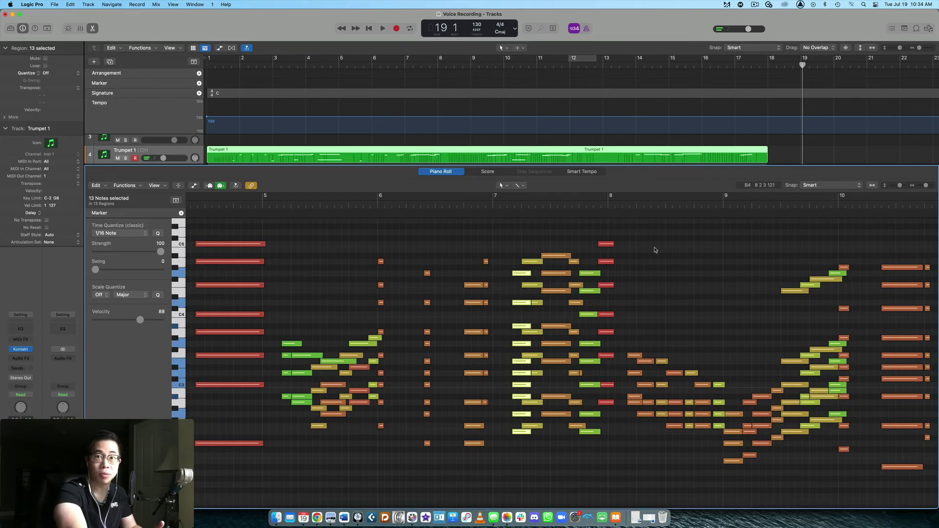
pyautogui.click(639, 248)
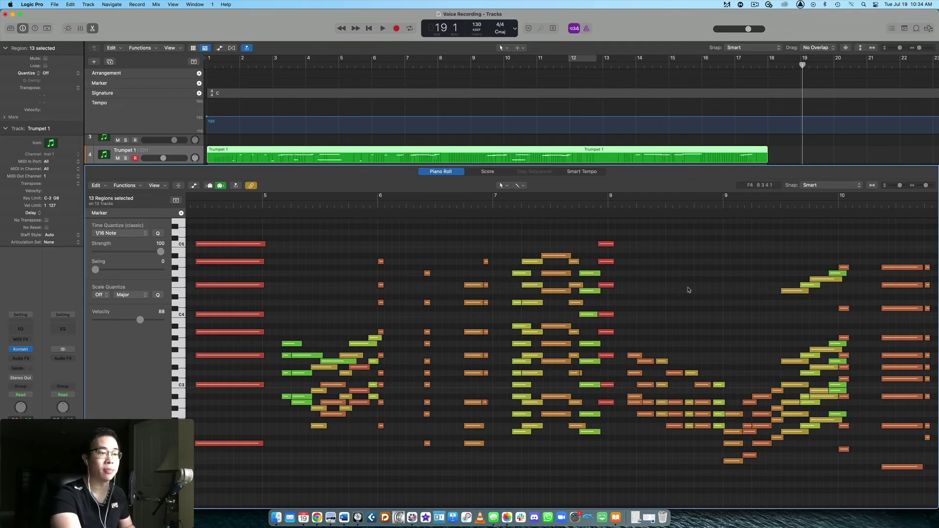
# Step: Compare the unison lines, chord stacks and keyswitch notes across bars 1 to 15 of the combined horn parts
pyautogui.hscroll(-10, 695, 282)
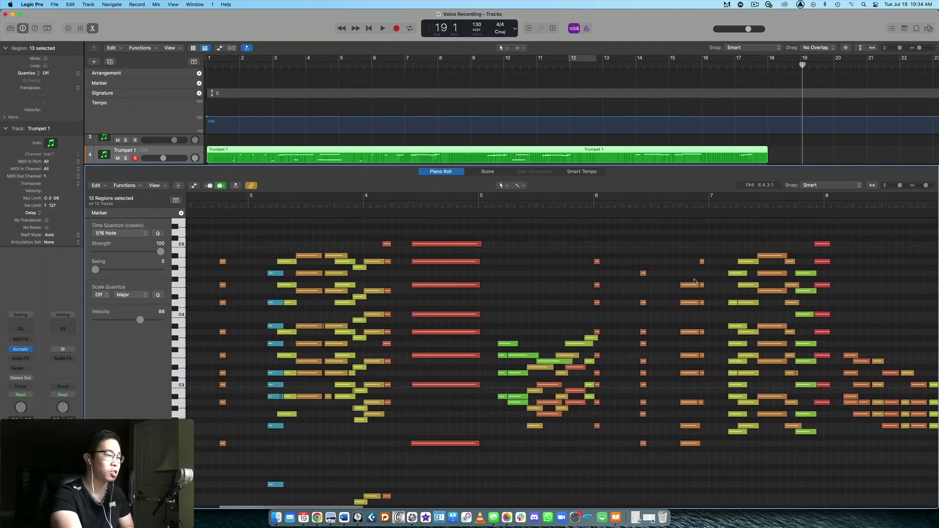
pyautogui.scroll(-3, 634, 266)
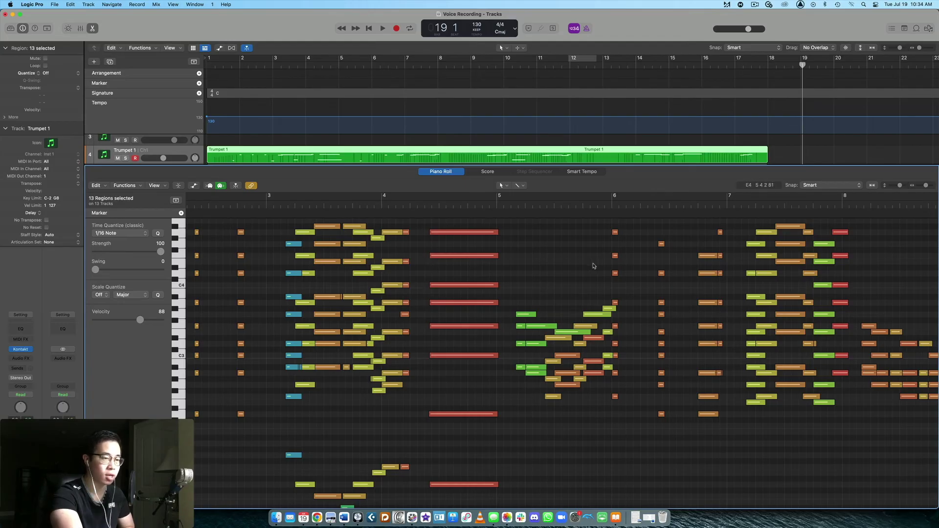
pyautogui.hscroll(12, 593, 266)
pyautogui.scroll(2, 607, 268)
pyautogui.scroll(-1, 636, 265)
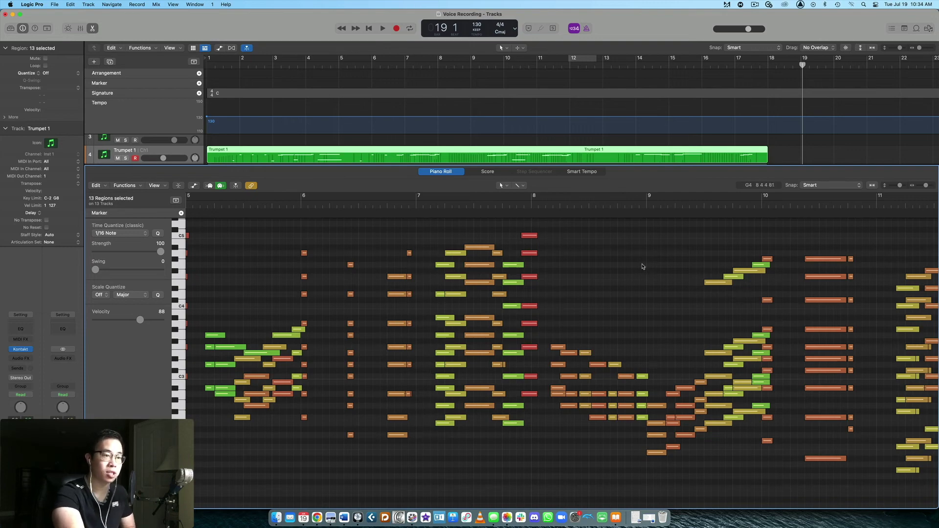
pyautogui.hscroll(-12, 643, 266)
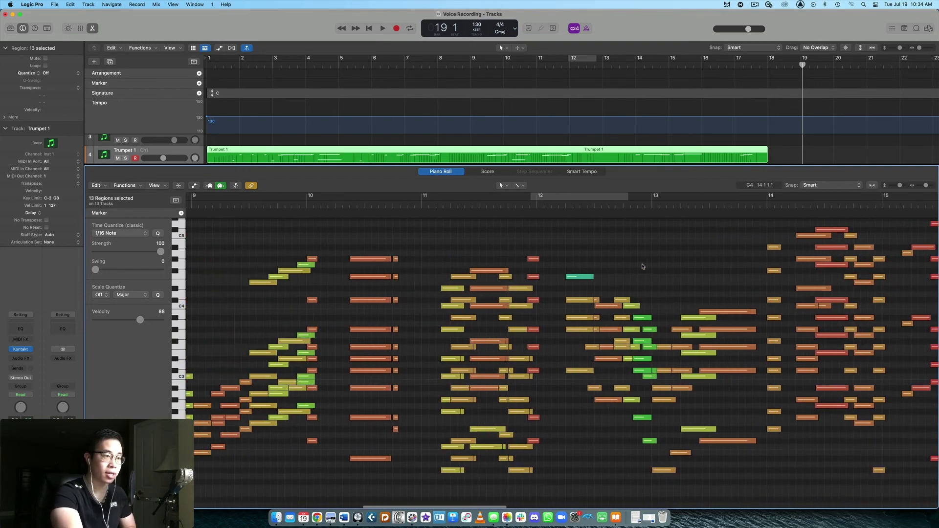
pyautogui.hscroll(-4, 642, 266)
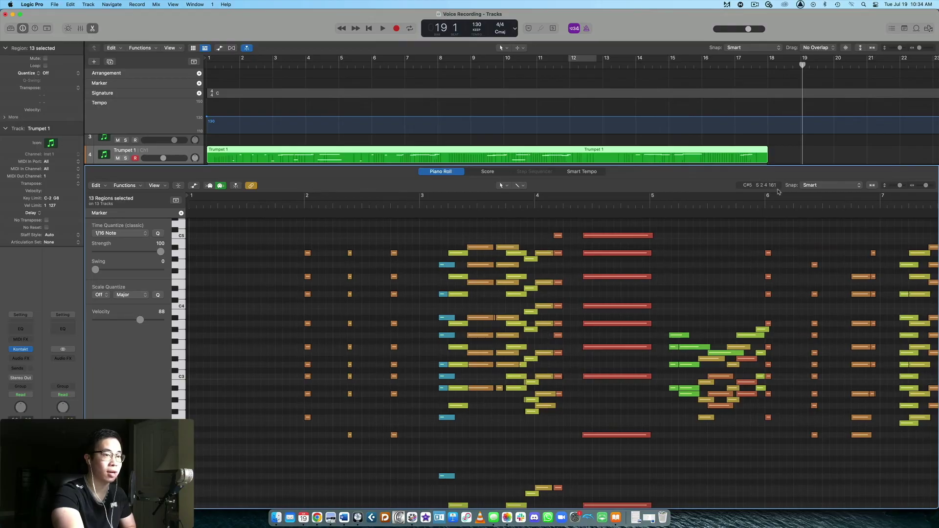
pyautogui.scroll(2, 669, 270)
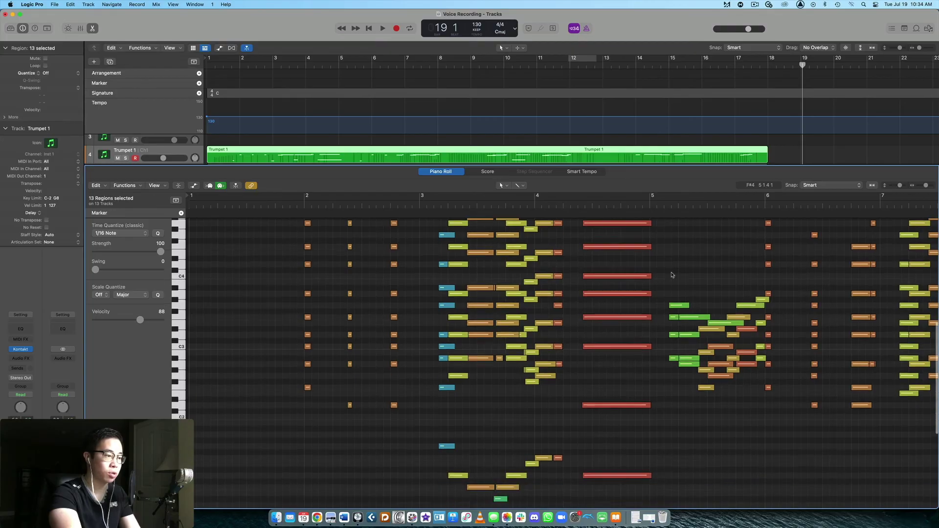
# Step: Play the arrangement from the beginning while following the opening bars' notes in the Piano Roll
pyautogui.press('space')
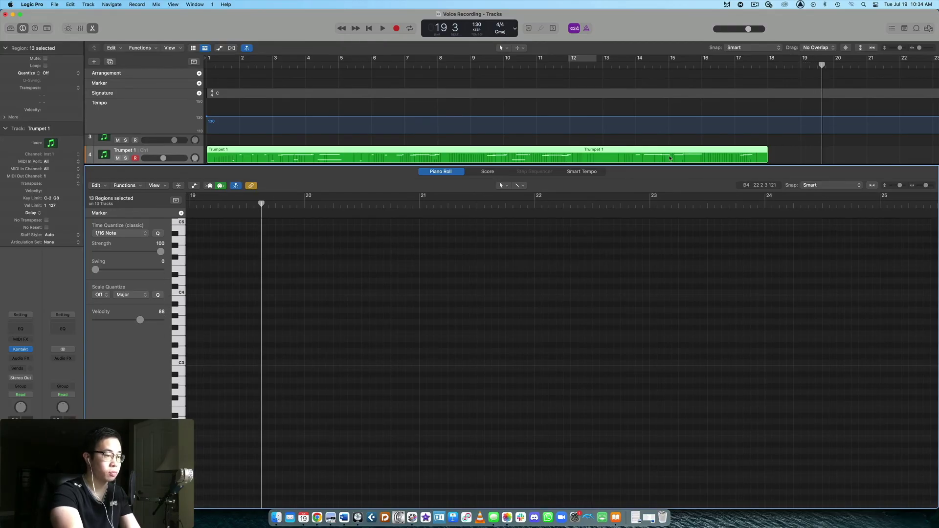
pyautogui.press('Return')
pyautogui.scroll(-10, 557, 280)
pyautogui.hscroll(2, 558, 280)
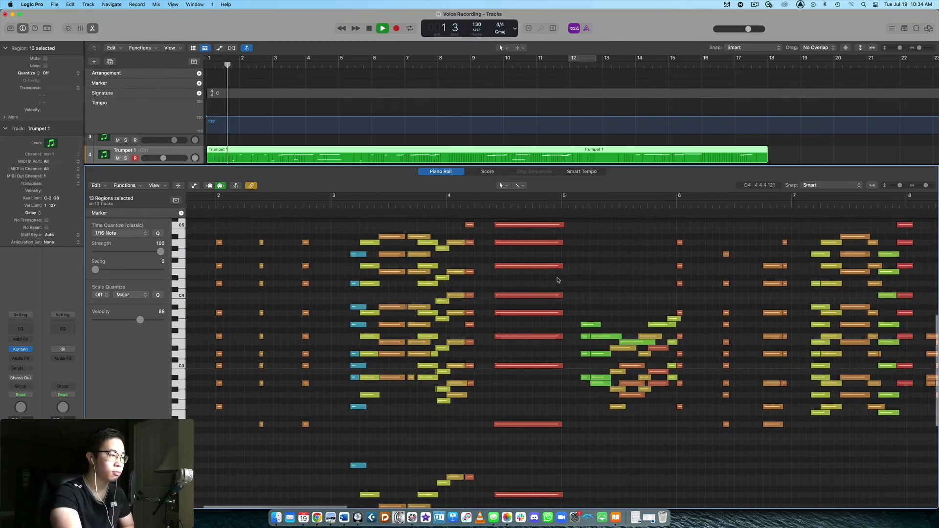
pyautogui.scroll(10, 557, 280)
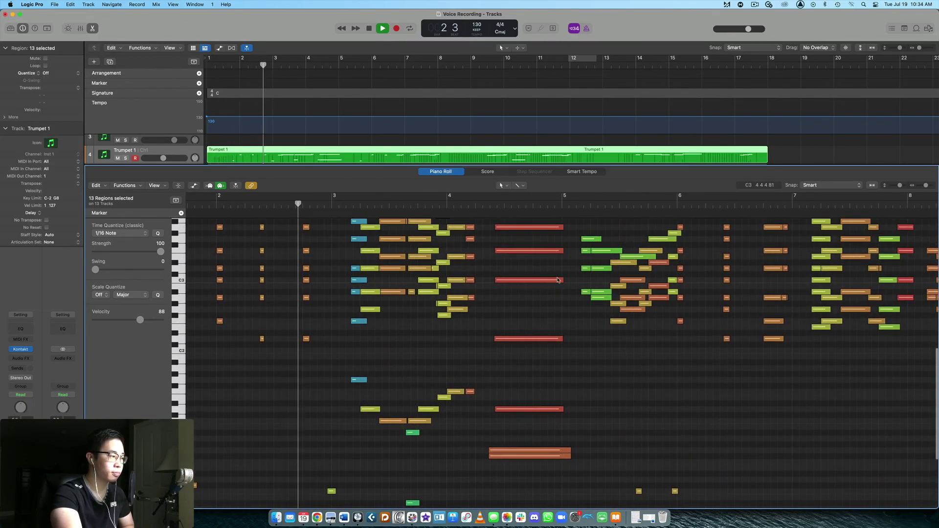
pyautogui.scroll(3, 315, 317)
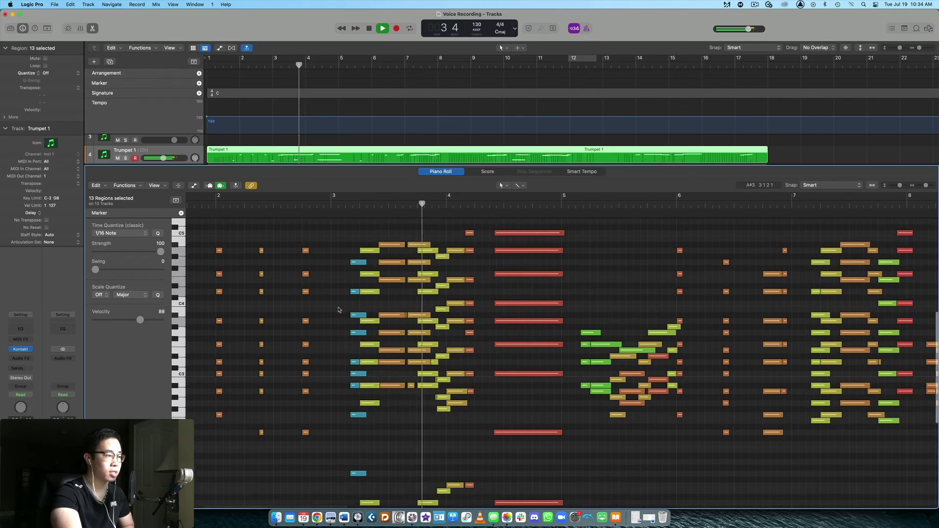
# Step: Follow the playing horn arrangement's notes in the Piano Roll from bar 3 to bar 10
pyautogui.hscroll(3, 327, 290)
pyautogui.hscroll(-1, 327, 289)
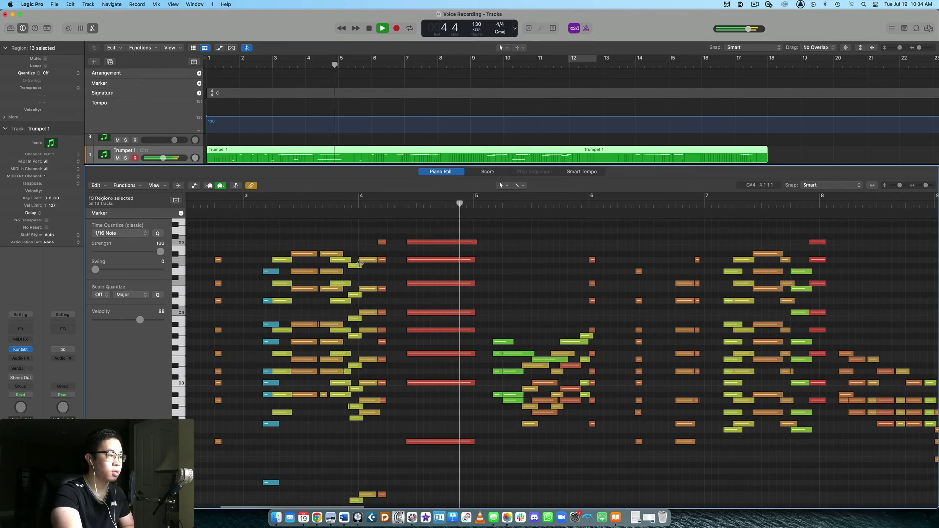
pyautogui.hscroll(7, 509, 259)
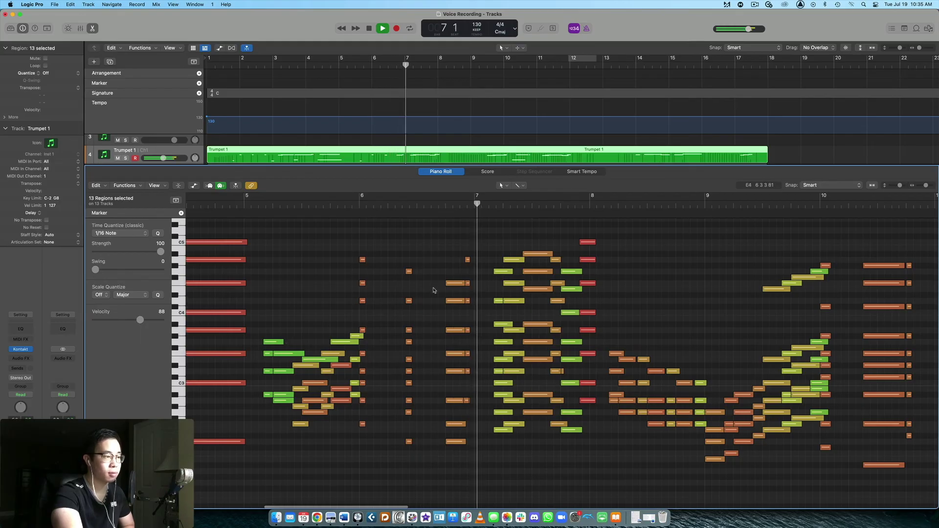
pyautogui.hscroll(3, 382, 283)
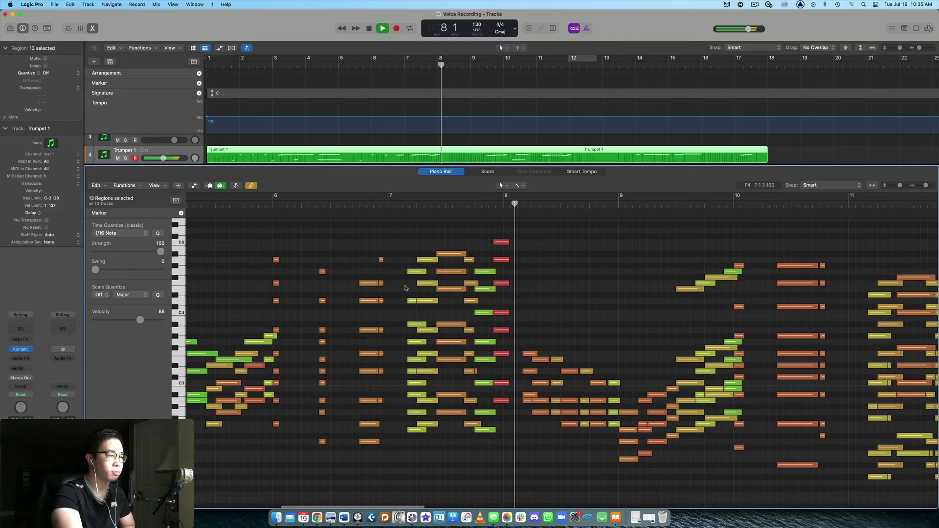
pyautogui.hscroll(2, 462, 268)
pyautogui.scroll(-1, 462, 268)
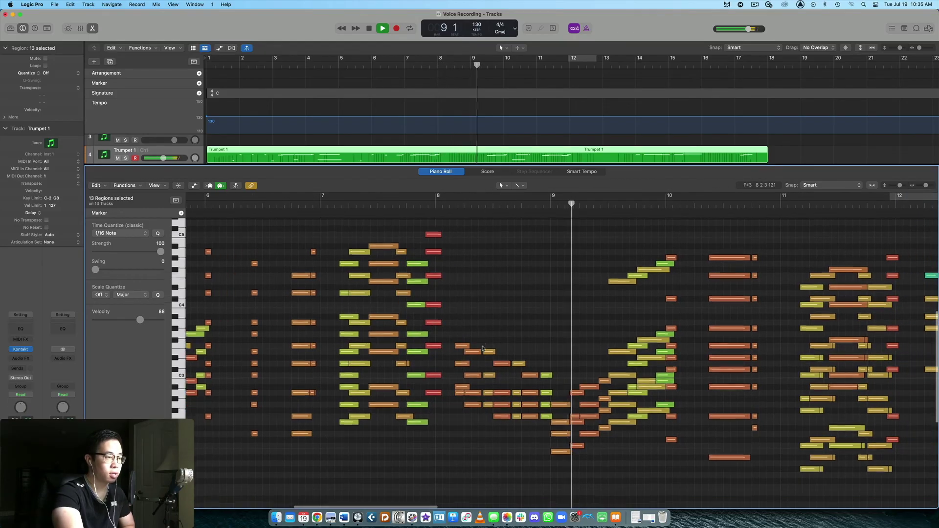
pyautogui.hscroll(6, 412, 372)
pyautogui.hscroll(2, 413, 372)
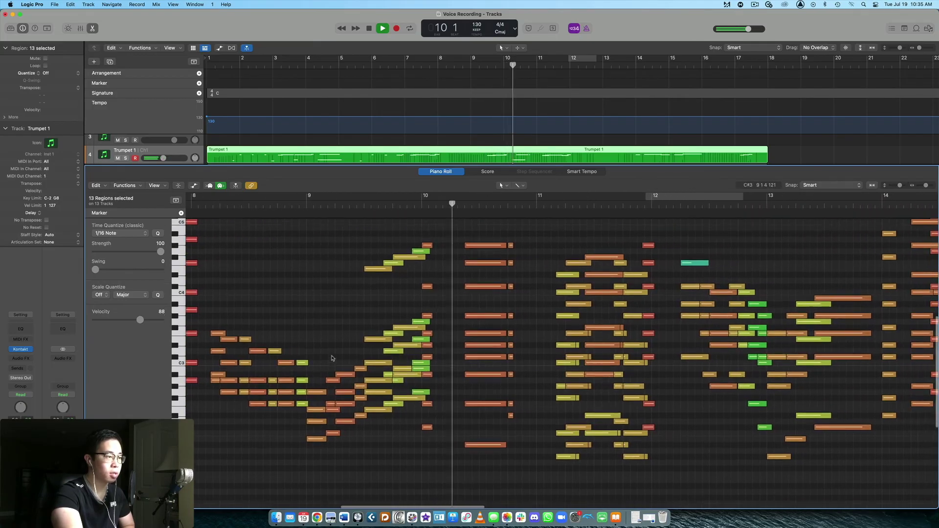
# Step: Follow the stacked horn notes through the closing bars 11 to 17 during playback, and stop playback after the arrangement ends
pyautogui.scroll(1, 507, 271)
pyautogui.hscroll(3, 507, 271)
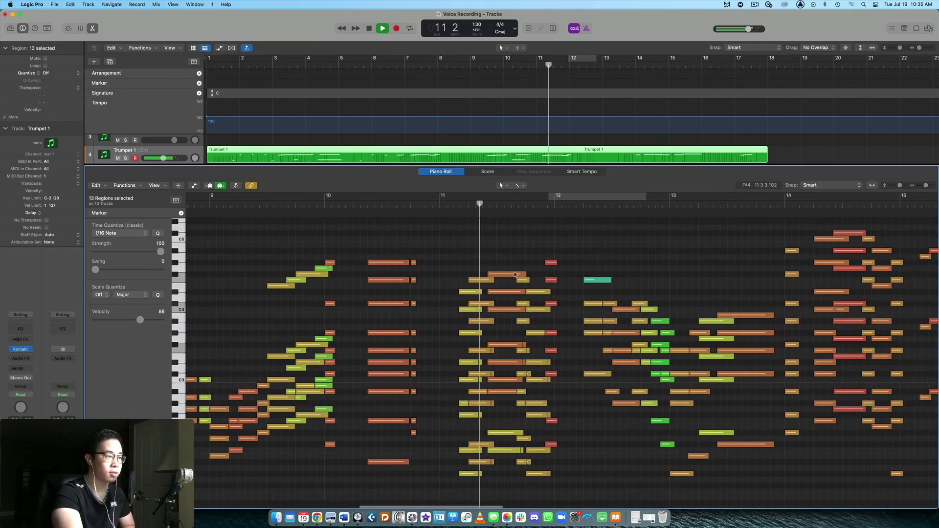
pyautogui.hscroll(5, 377, 276)
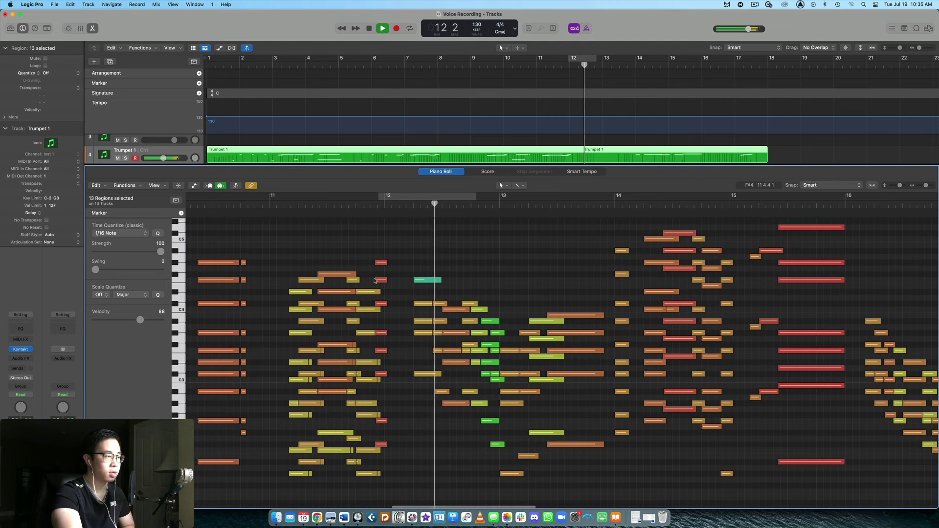
pyautogui.hscroll(4, 377, 275)
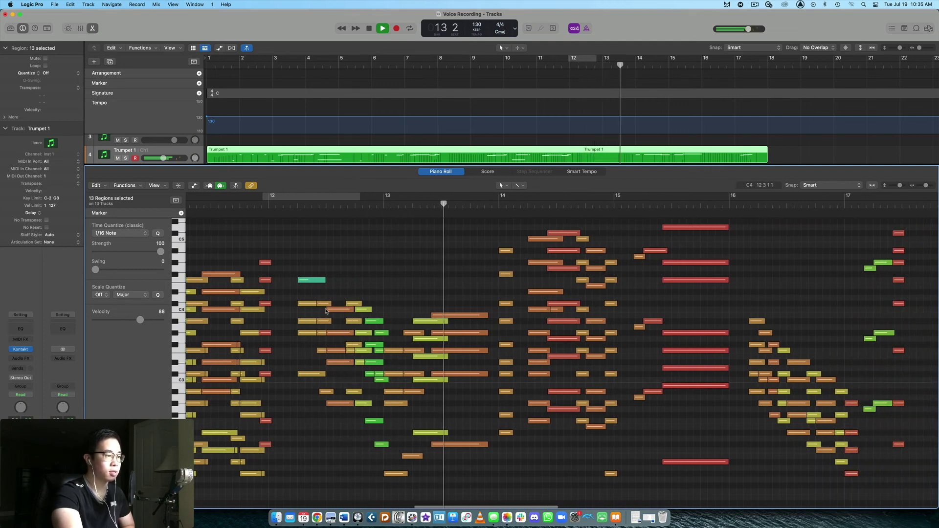
pyautogui.hscroll(3, 350, 317)
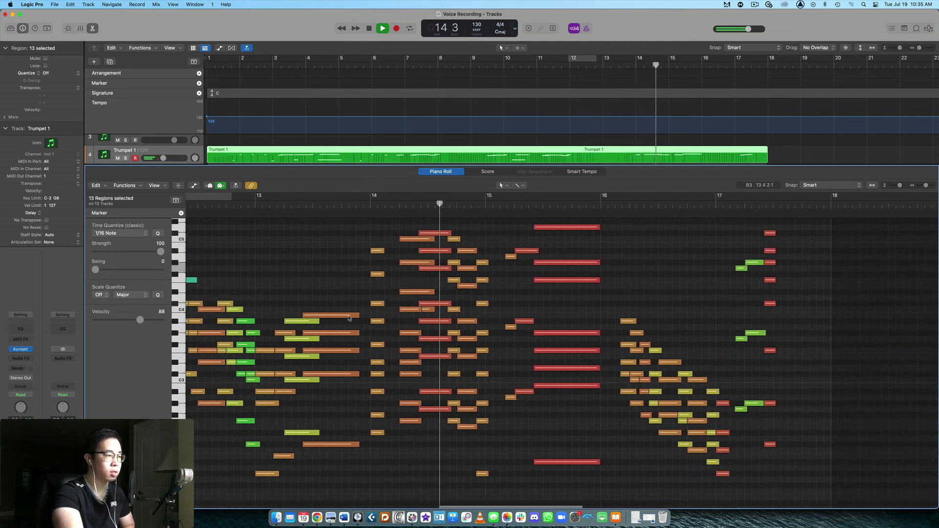
pyautogui.hscroll(3, 419, 250)
pyautogui.scroll(2, 420, 251)
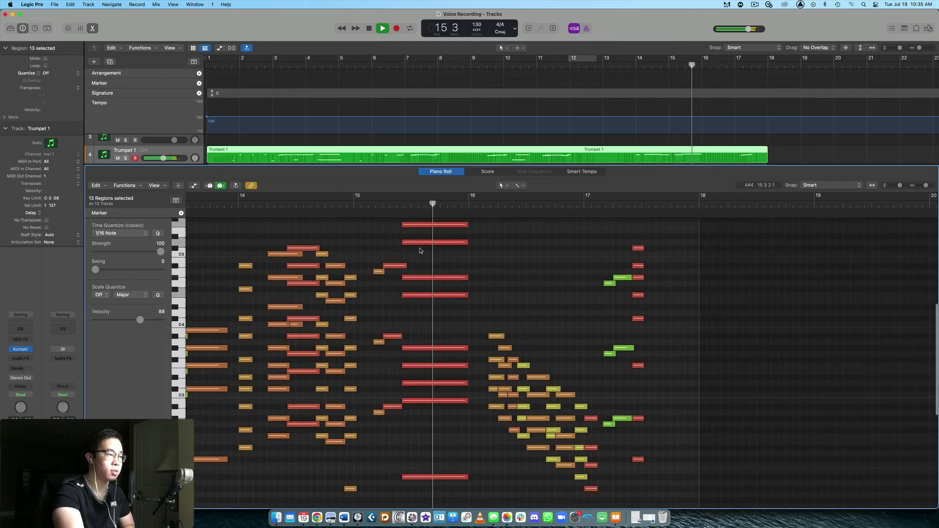
pyautogui.hscroll(3, 442, 253)
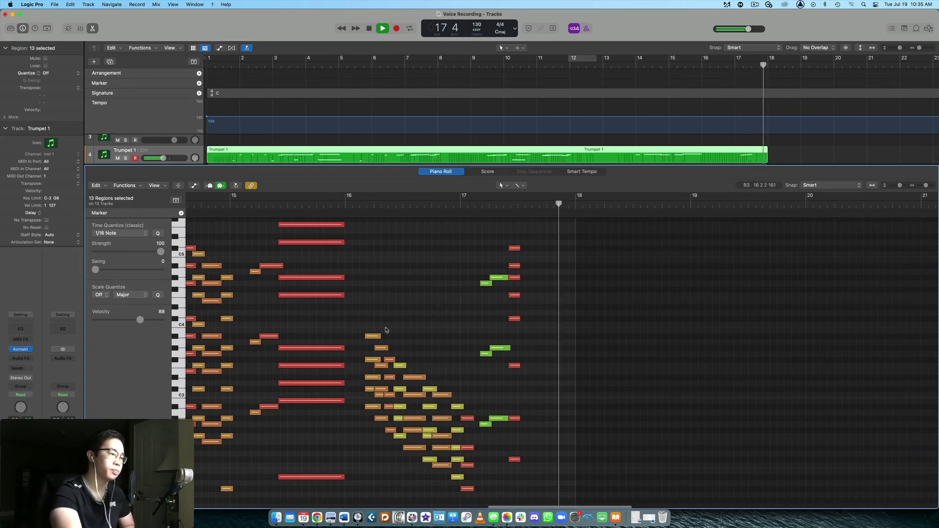
pyautogui.press('space')
# Step: Close the Piano Roll editor and select only the Trumpet 1 track with its regions
pyautogui.click(93, 28)
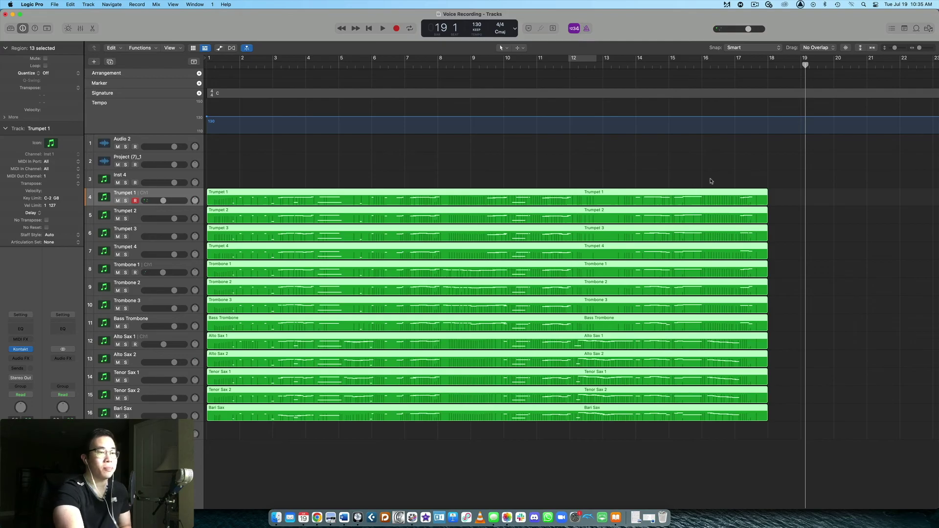
pyautogui.click(179, 193)
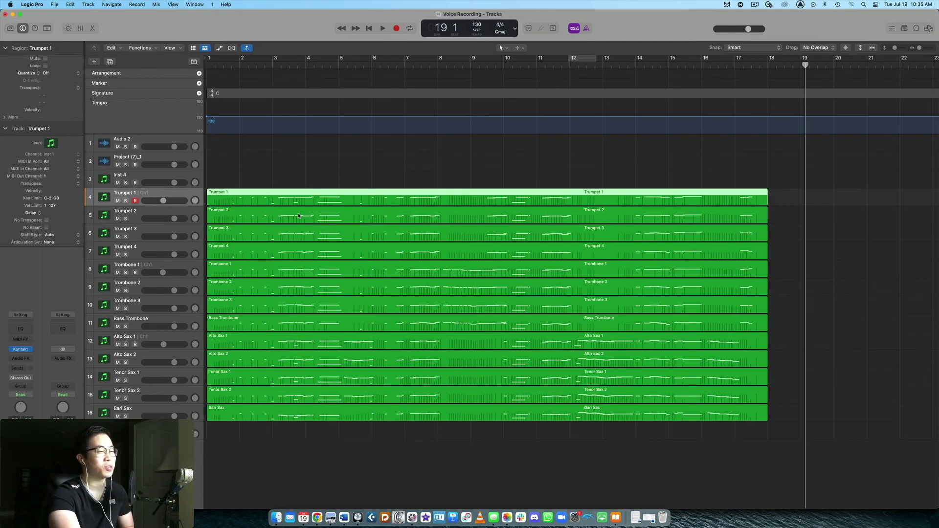